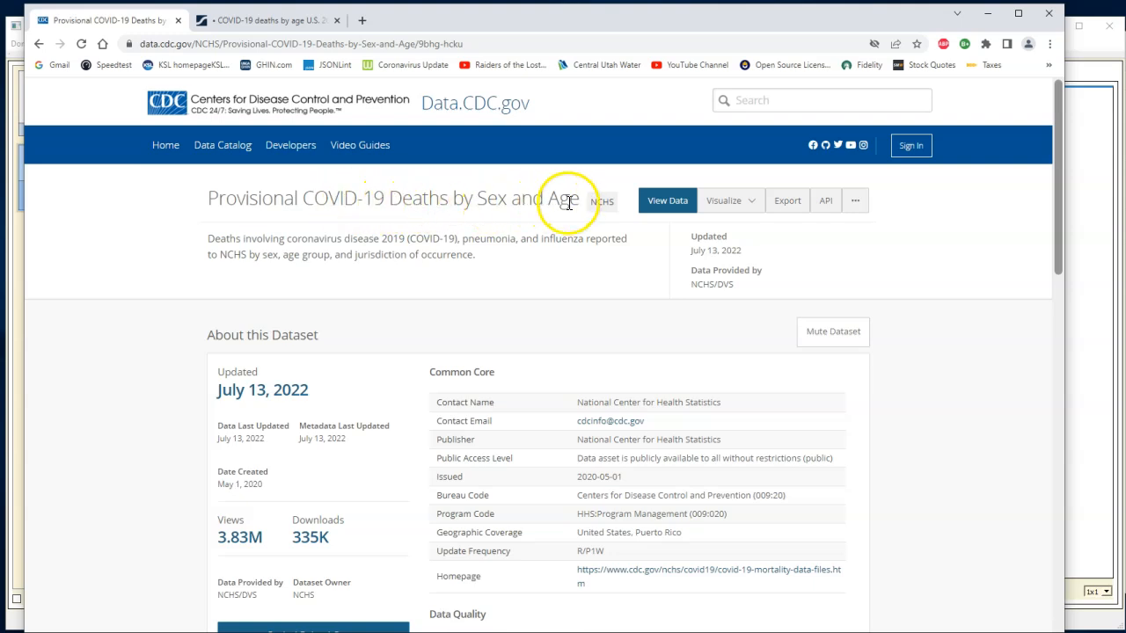
- Examine the Provisional COVID-19 Deaths by Sex and Age dataset page, including its row and column summary and the full list of columns
scroll(431, 382, down, 5)
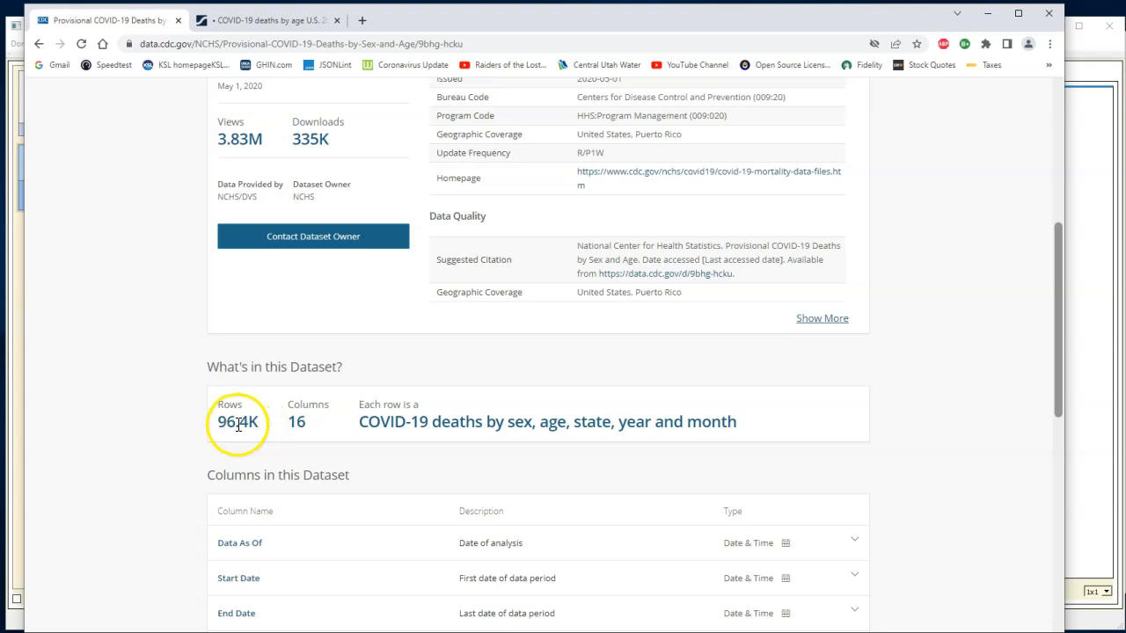
scroll(239, 439, down, 3)
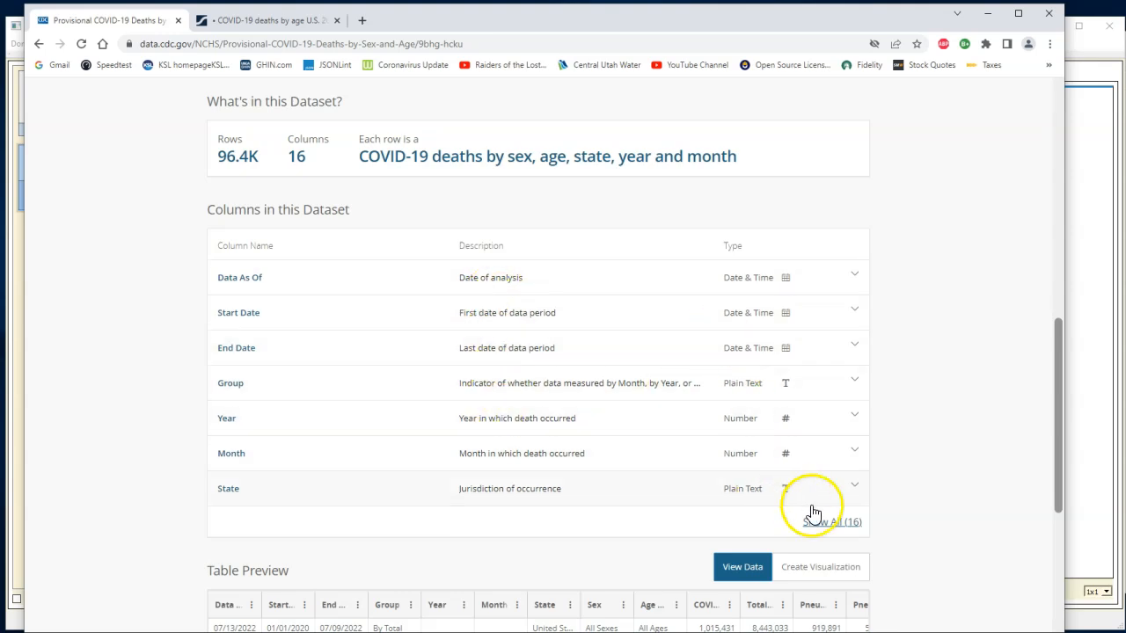
click(833, 524)
scroll(756, 483, down, 3)
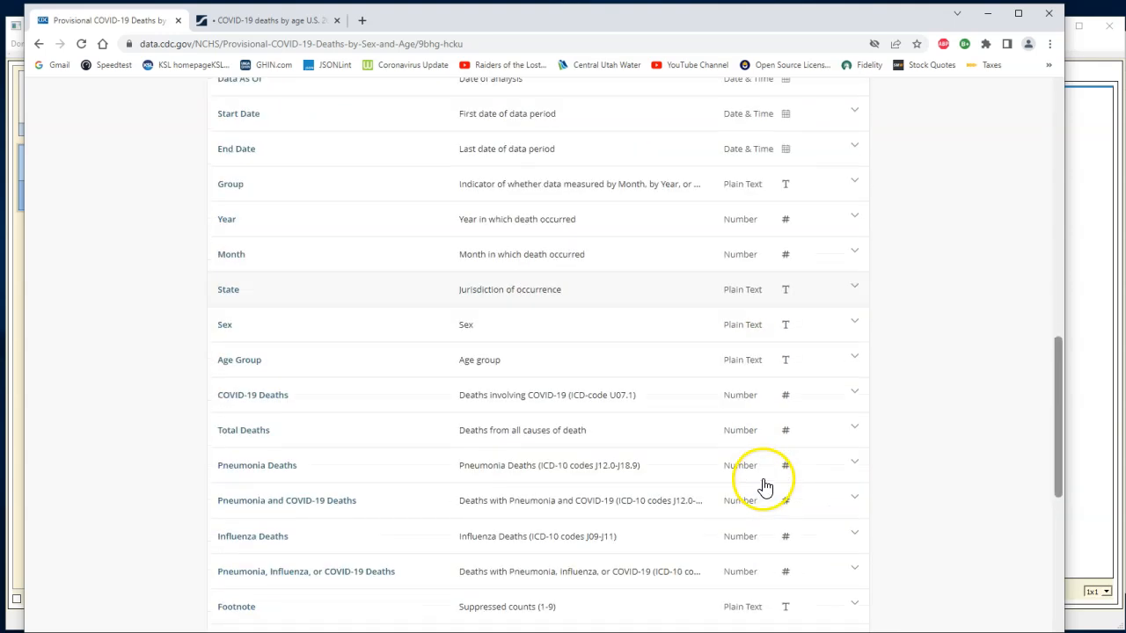
scroll(763, 483, down, 2)
scroll(753, 477, up, 1)
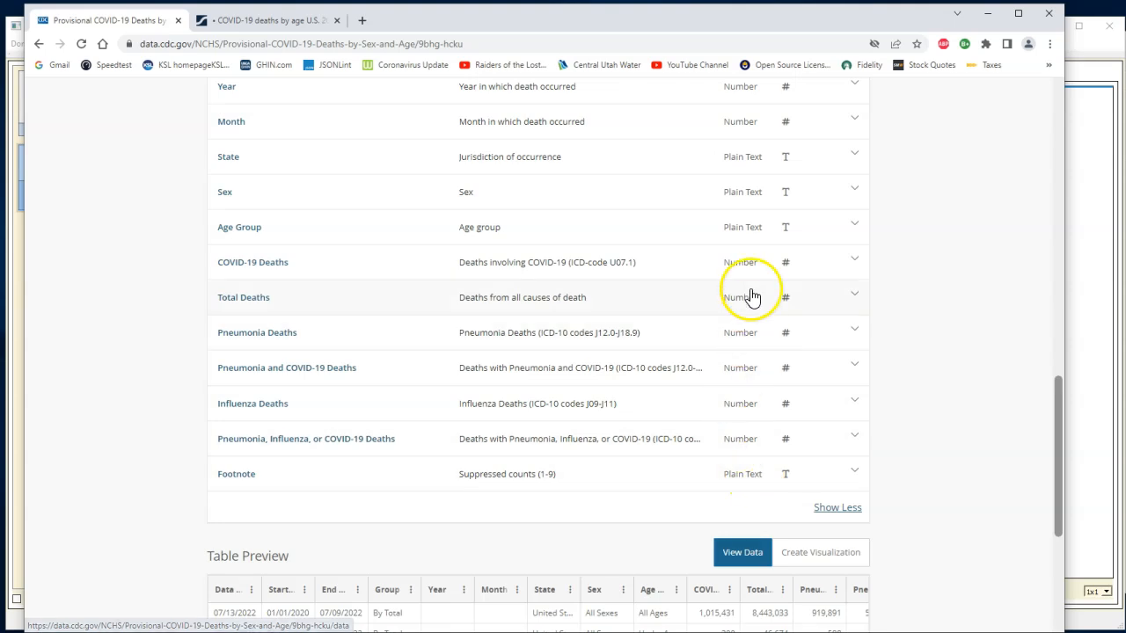
scroll(737, 460, up, 3)
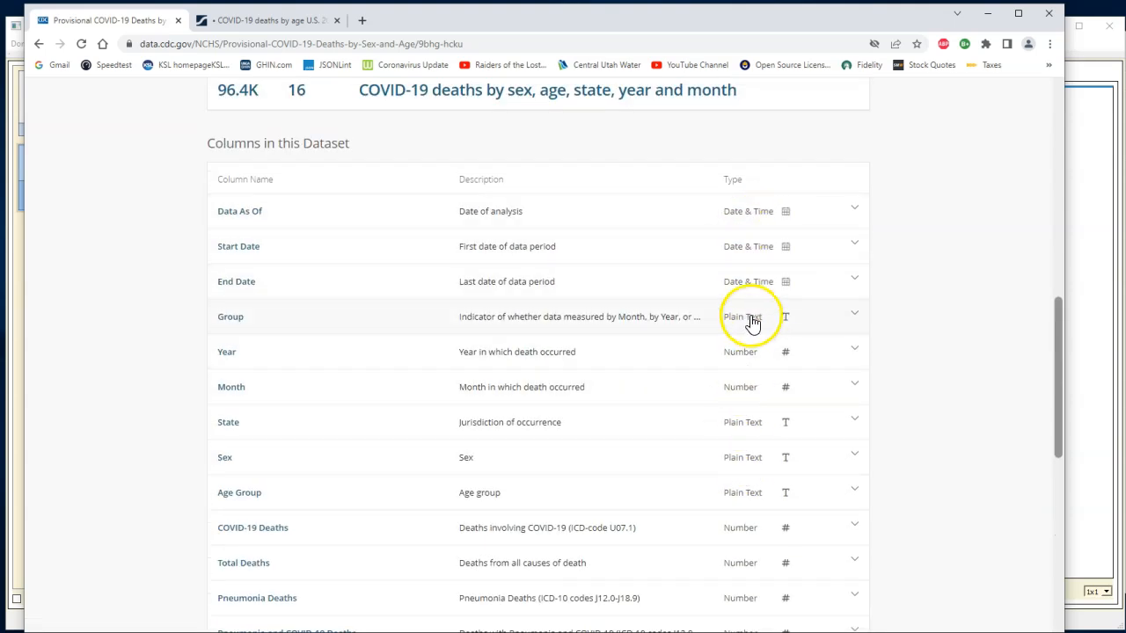
scroll(545, 226, up, 3)
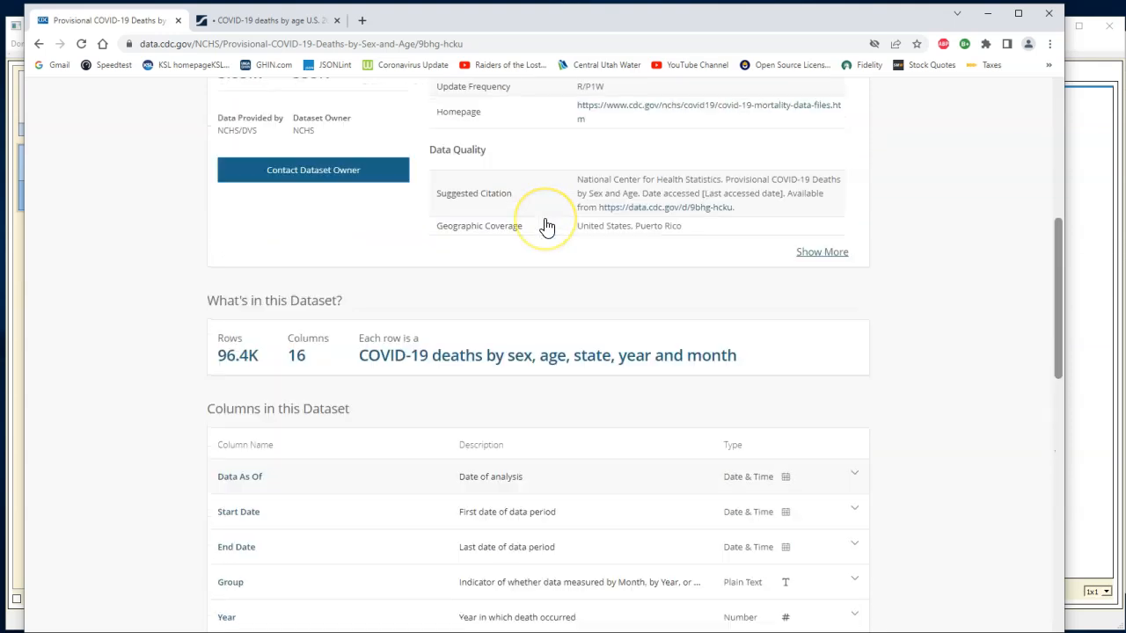
scroll(546, 226, up, 6)
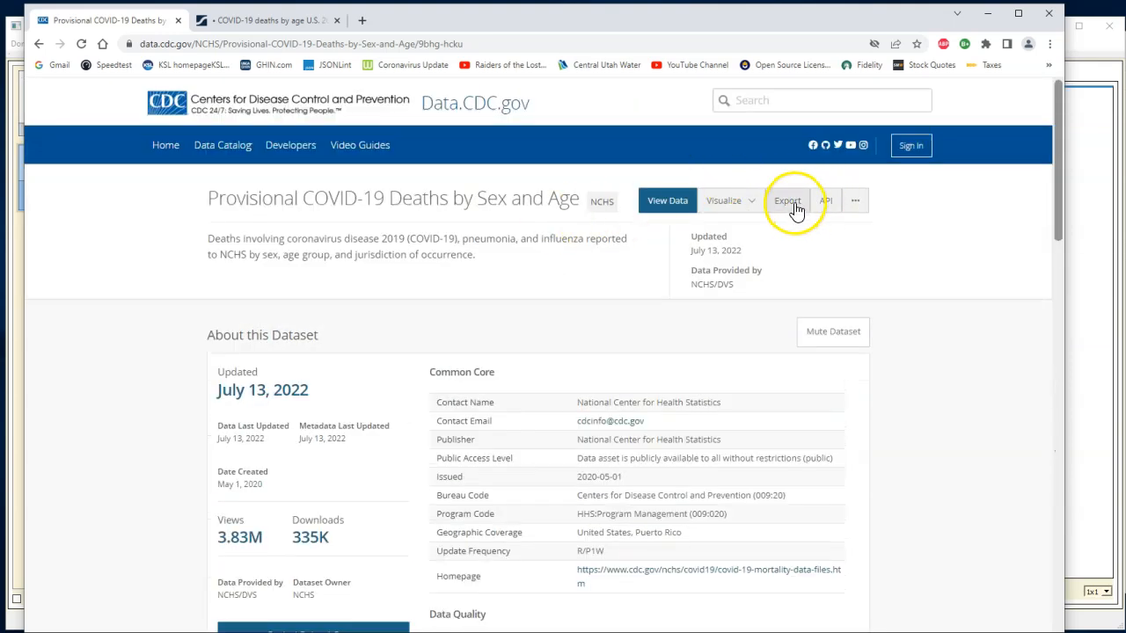
- Check the dataset's CSV export option and open its Create Visualization page without signing in
click(788, 204)
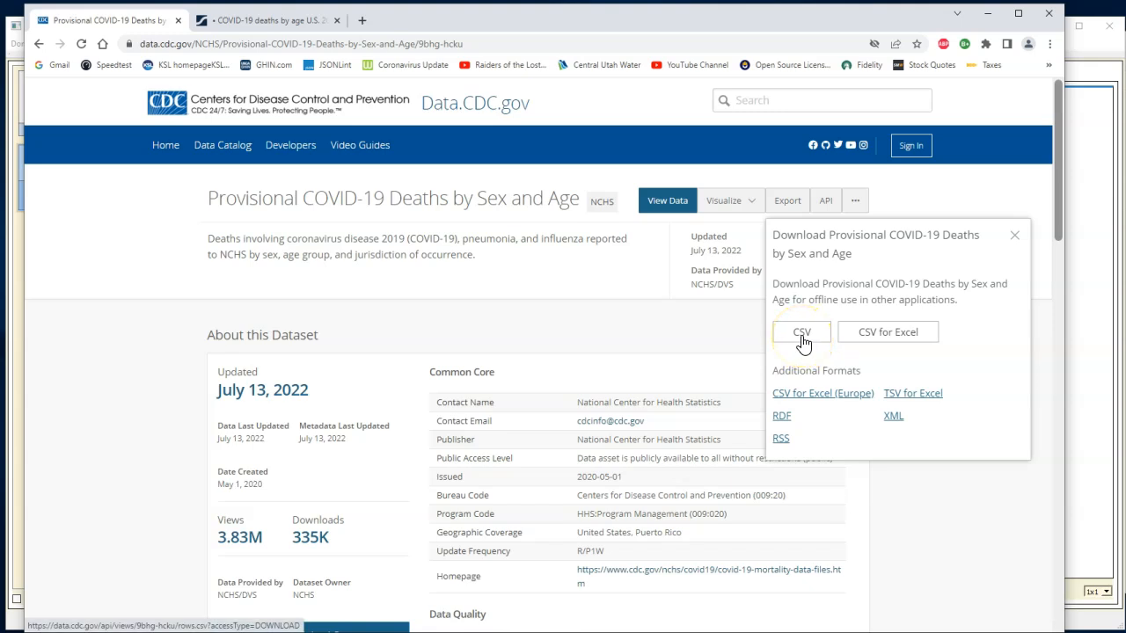
click(802, 338)
click(752, 203)
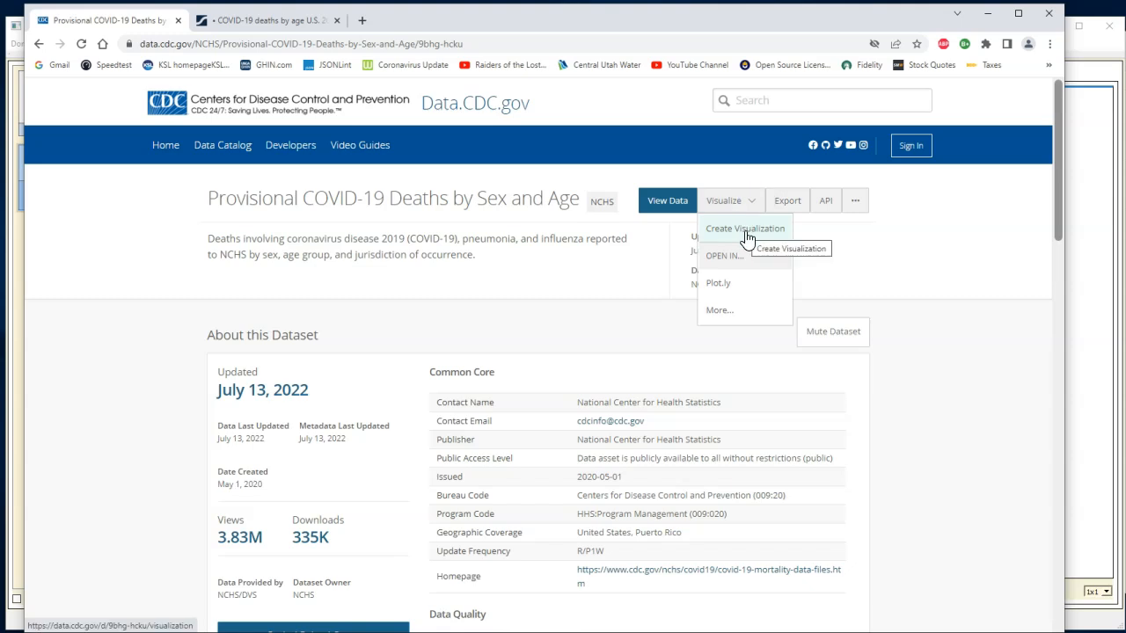
click(744, 230)
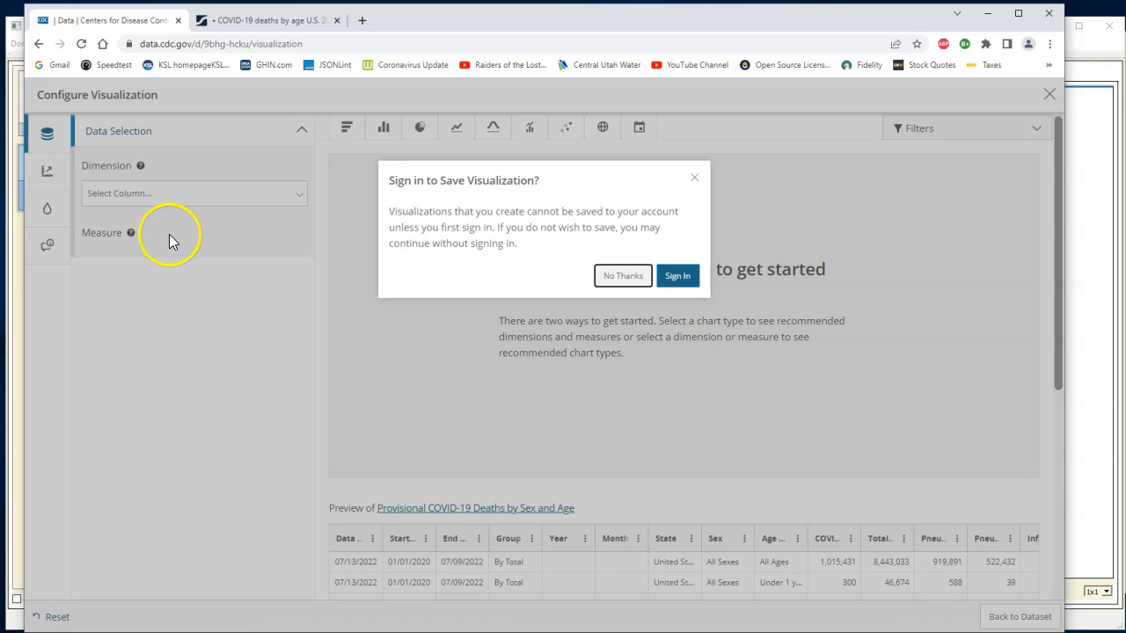
click(617, 276)
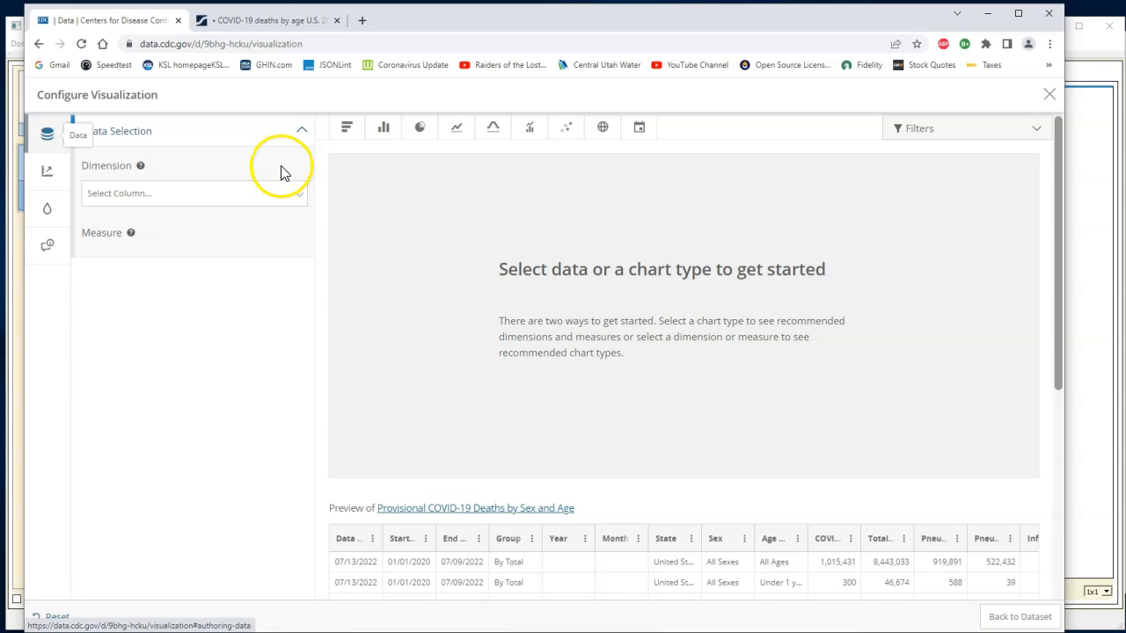
- Examine the Statista chart of U.S. COVID-19 deaths by age group in the other open page
click(270, 21)
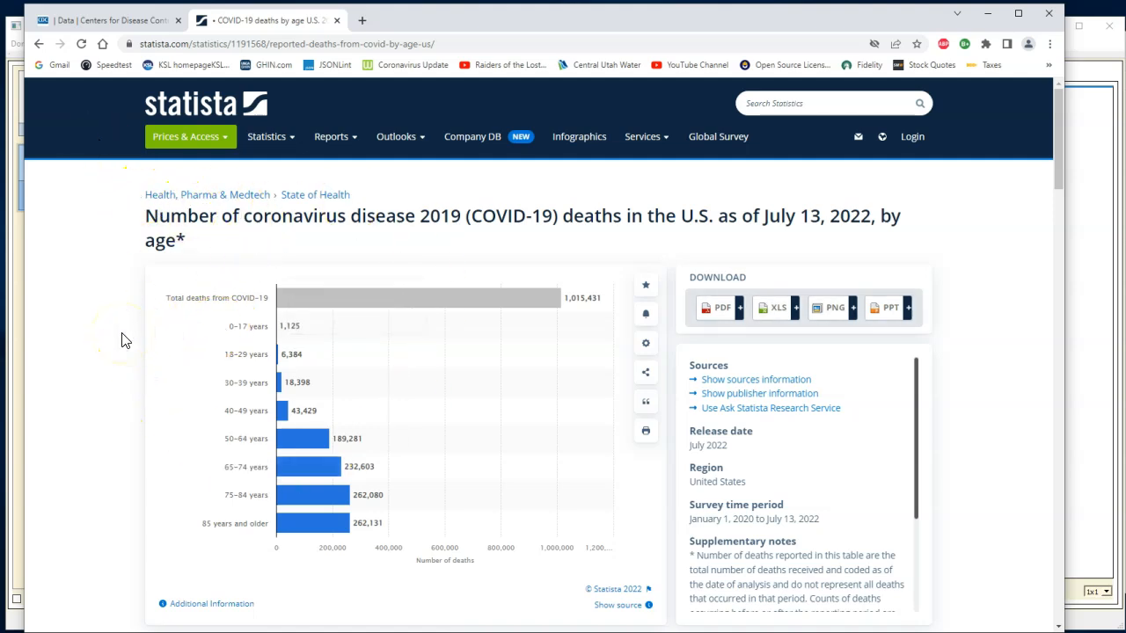
scroll(123, 340, down, 1)
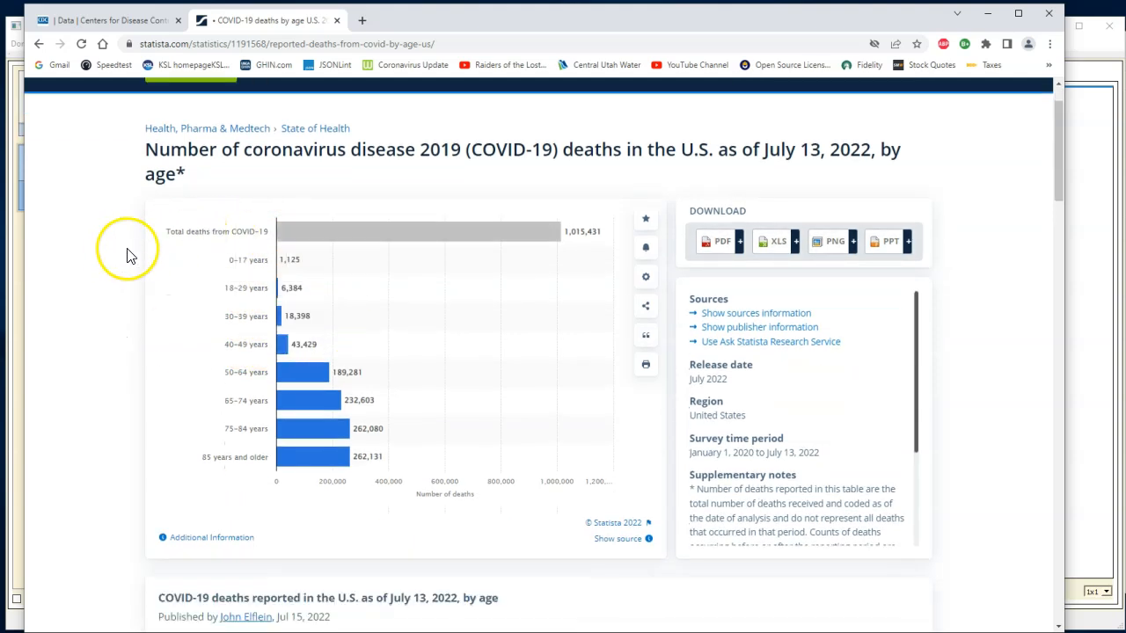
scroll(147, 273, down, 1)
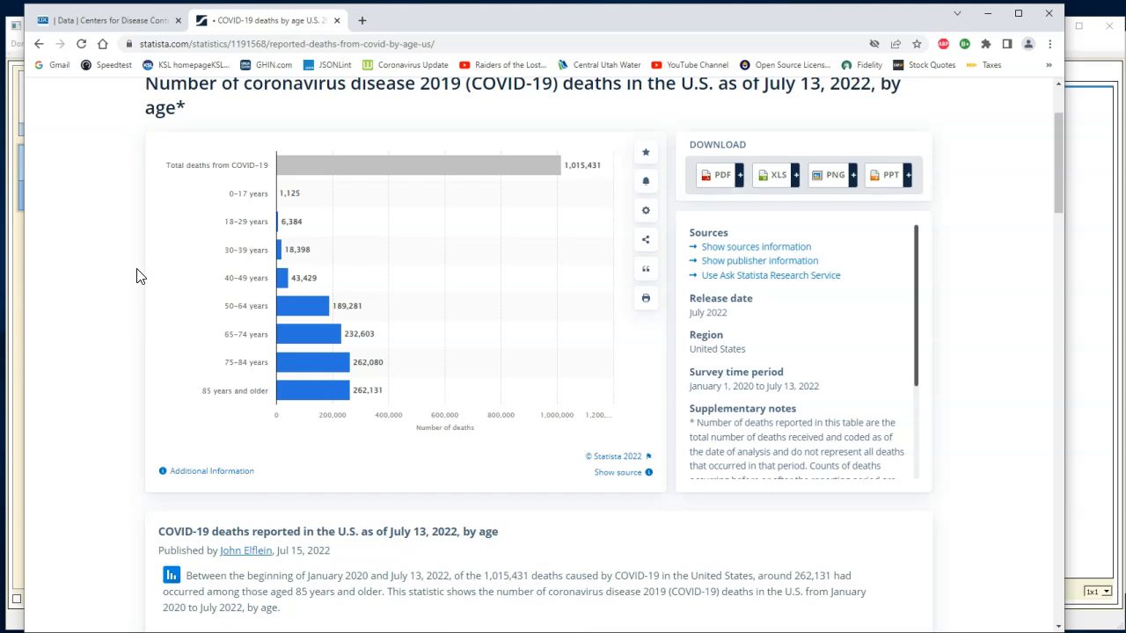
- Switch to DidgetBrowser, start a table definition from the downloaded Provisional_COVID-19_Deaths_by_Sex_and_Age (1).csv, and peek at the file's contents
click(989, 20)
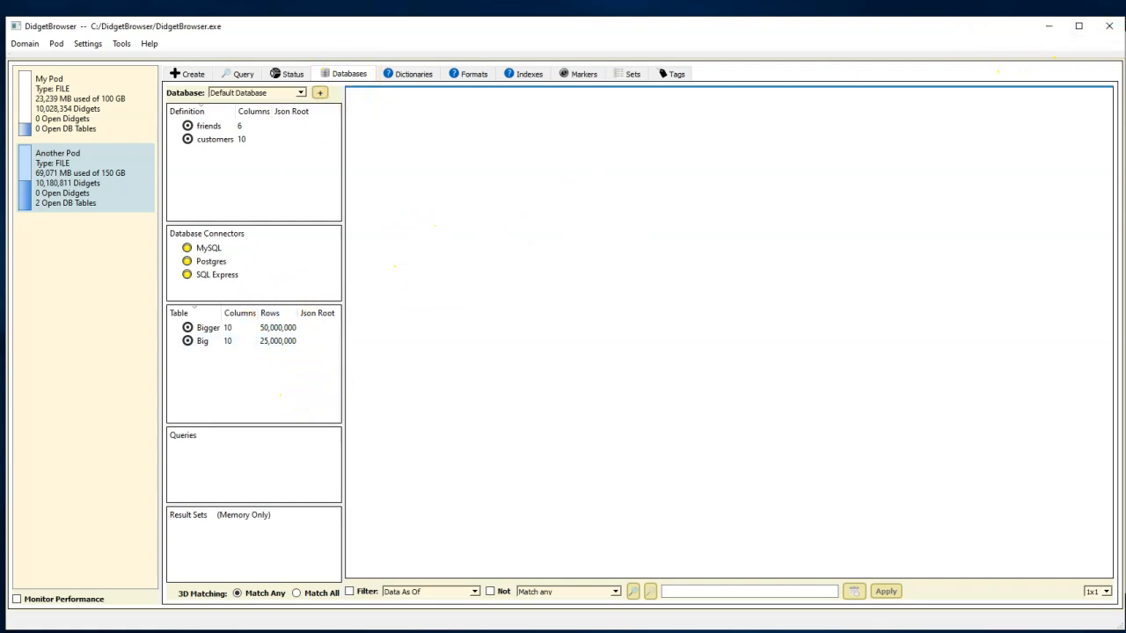
key(alt+Tab)
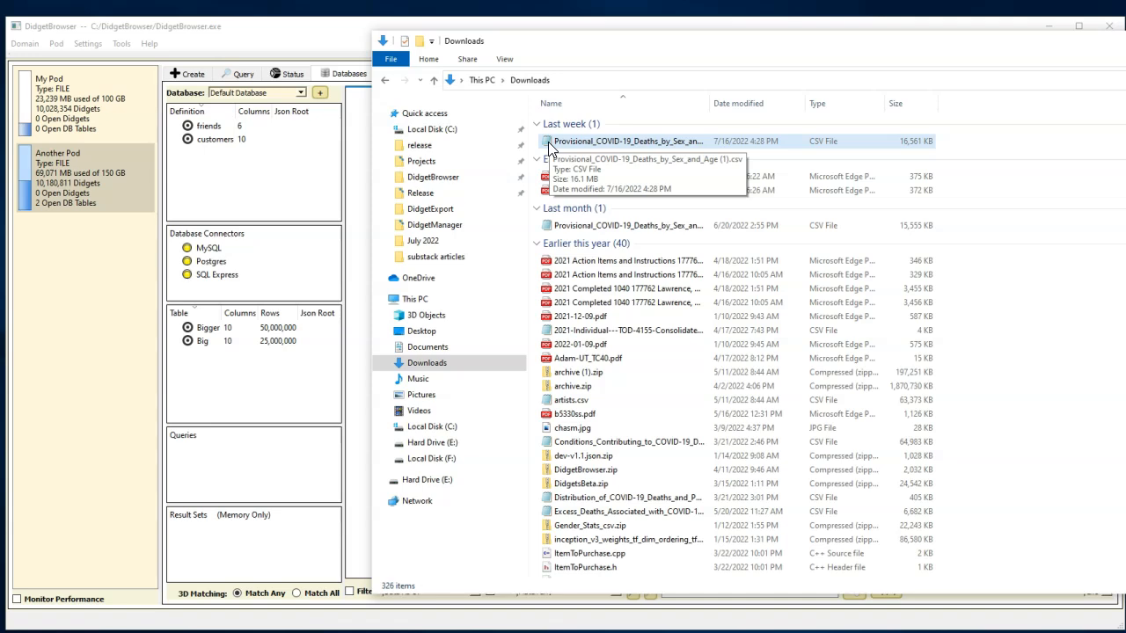
drag(548, 142, 227, 178)
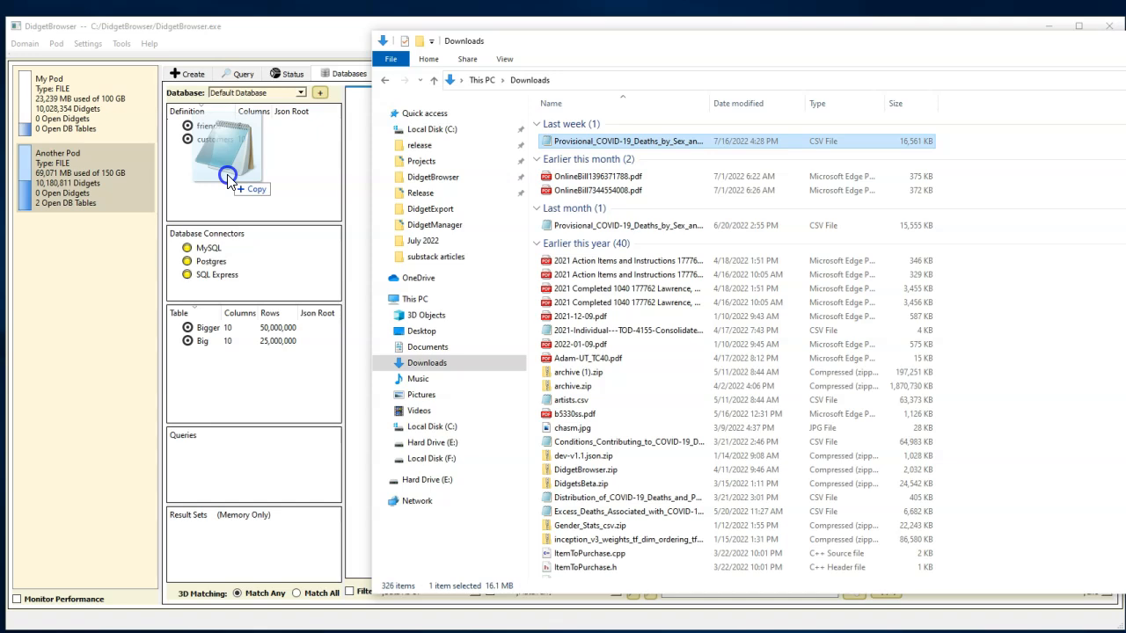
drag(227, 179, 227, 177)
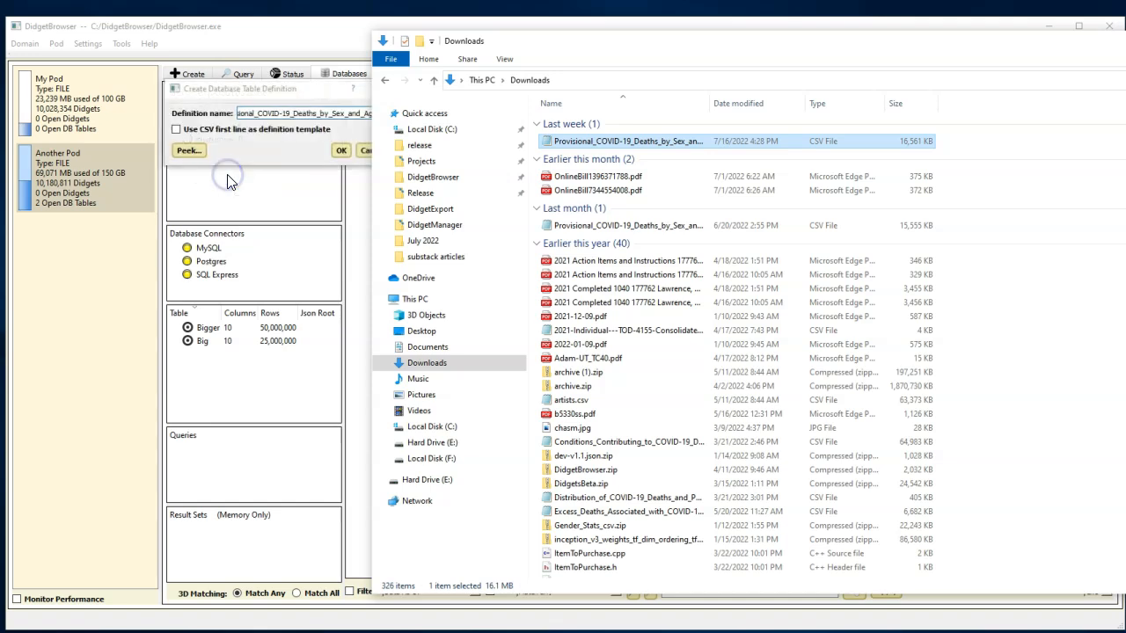
click(189, 148)
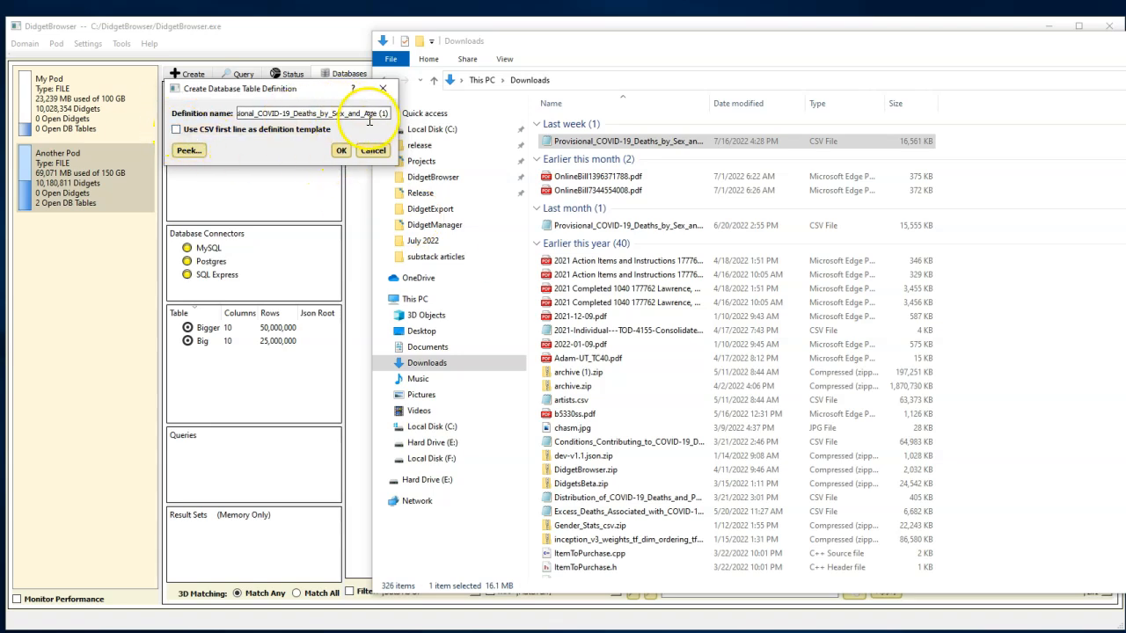
- Name the new table definition covid and create it
drag(358, 111, 211, 107)
text(covid)
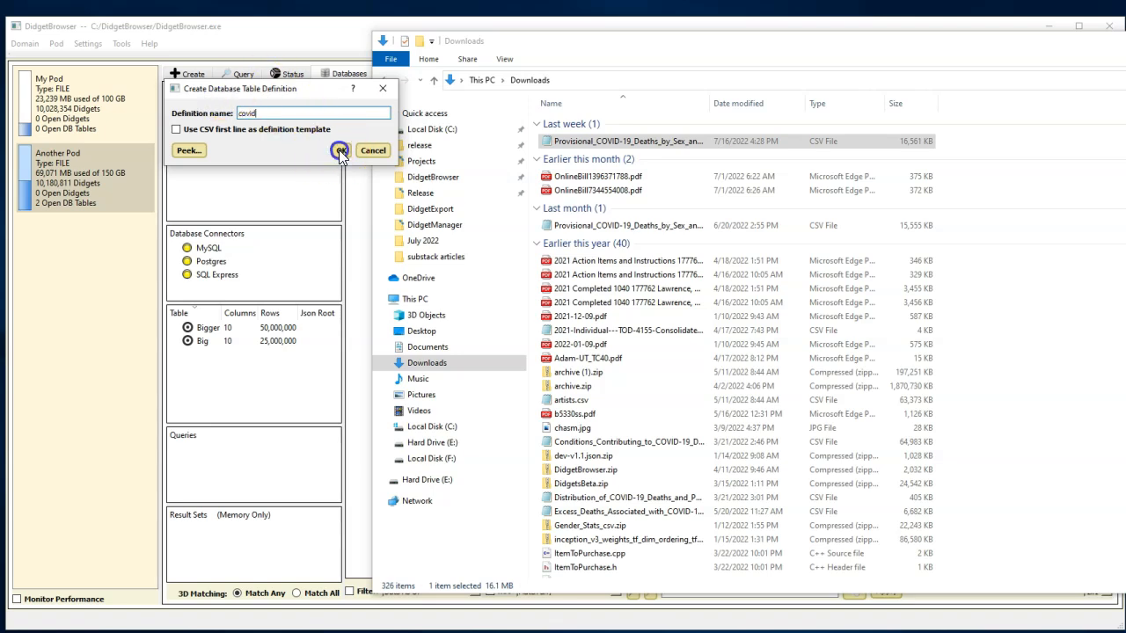
click(340, 151)
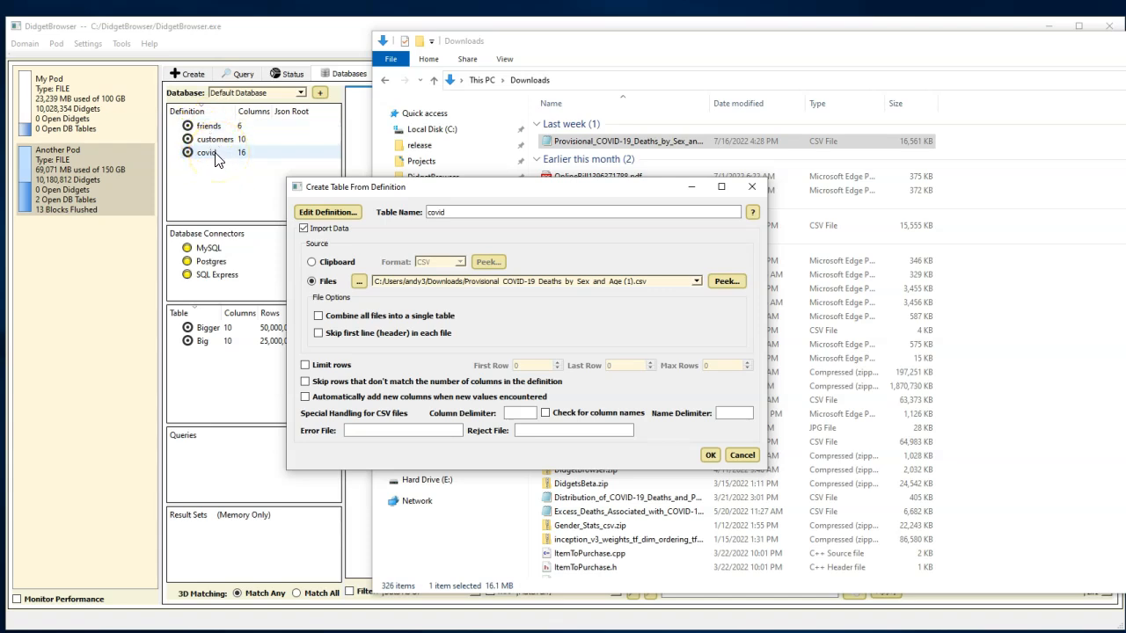
- Start creating a table from the covid definition and open that definition for editing
click(333, 218)
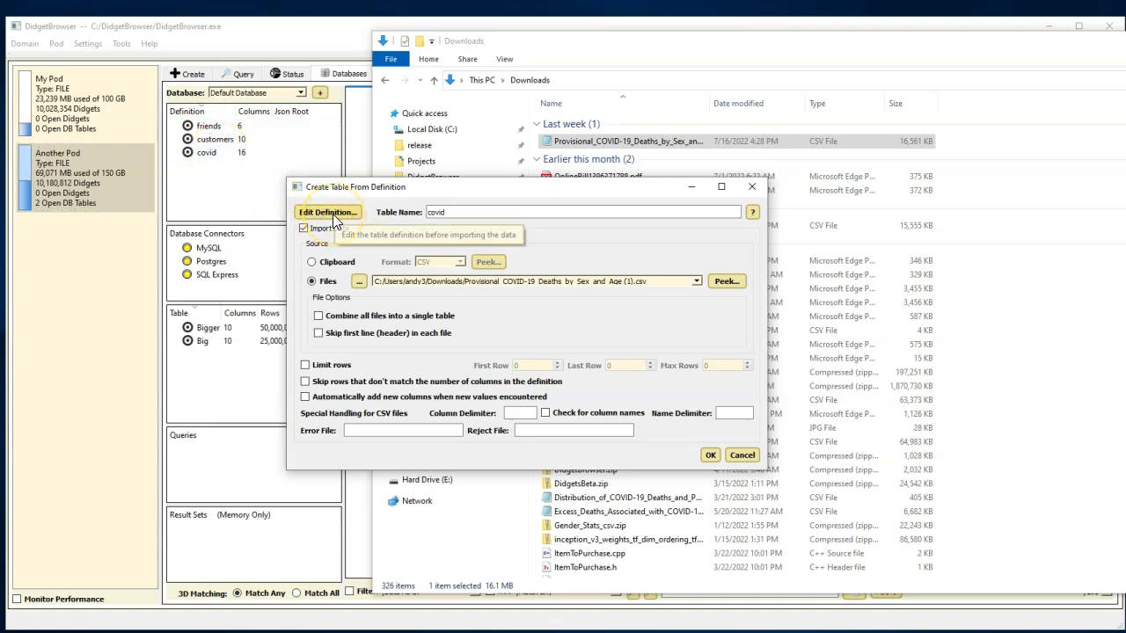
click(331, 214)
click(408, 148)
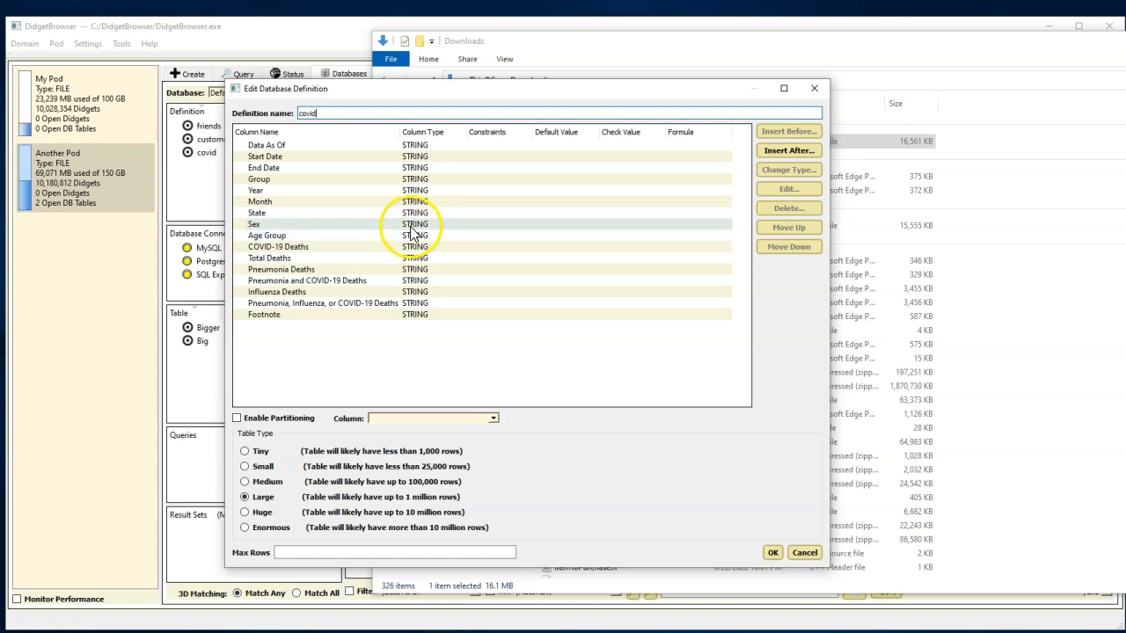
- Change the column type of Year, Month and all six death-count columns to INTEGER and save the definition
click(266, 190)
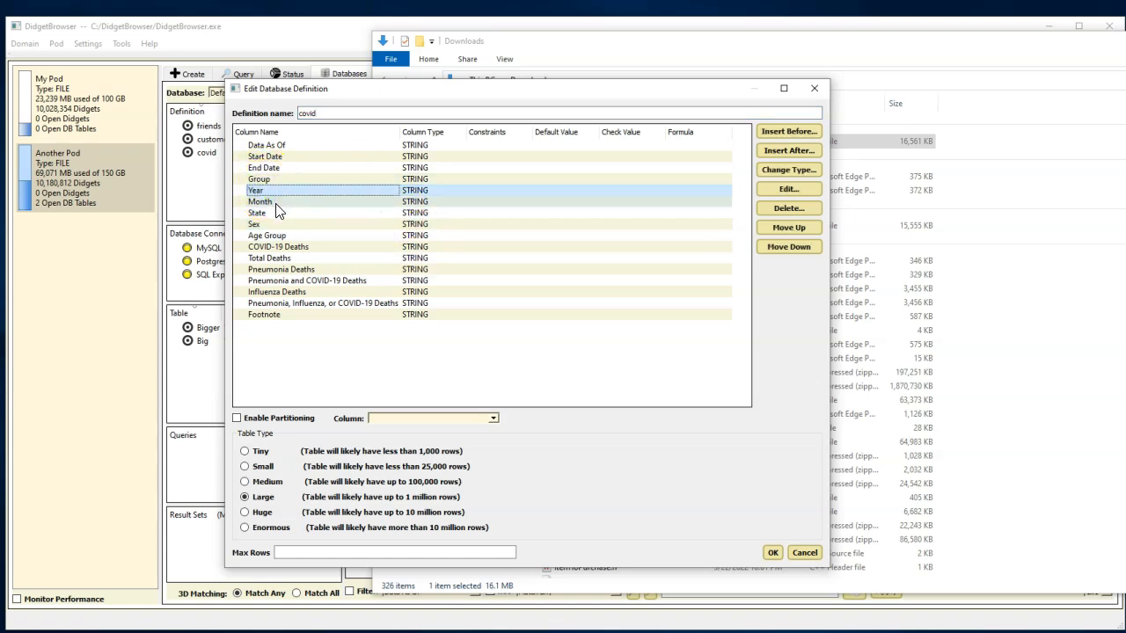
ctrl+click(275, 202)
ctrl+click(301, 249)
ctrl+click(278, 258)
ctrl+click(297, 269)
ctrl+click(317, 281)
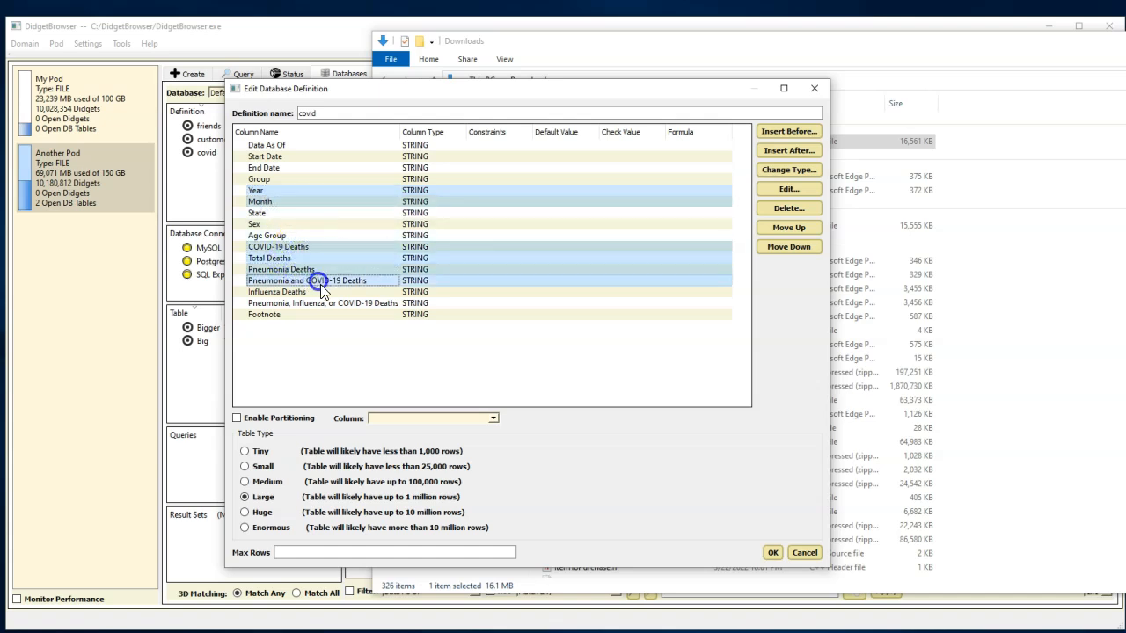
ctrl+click(296, 291)
ctrl+click(343, 303)
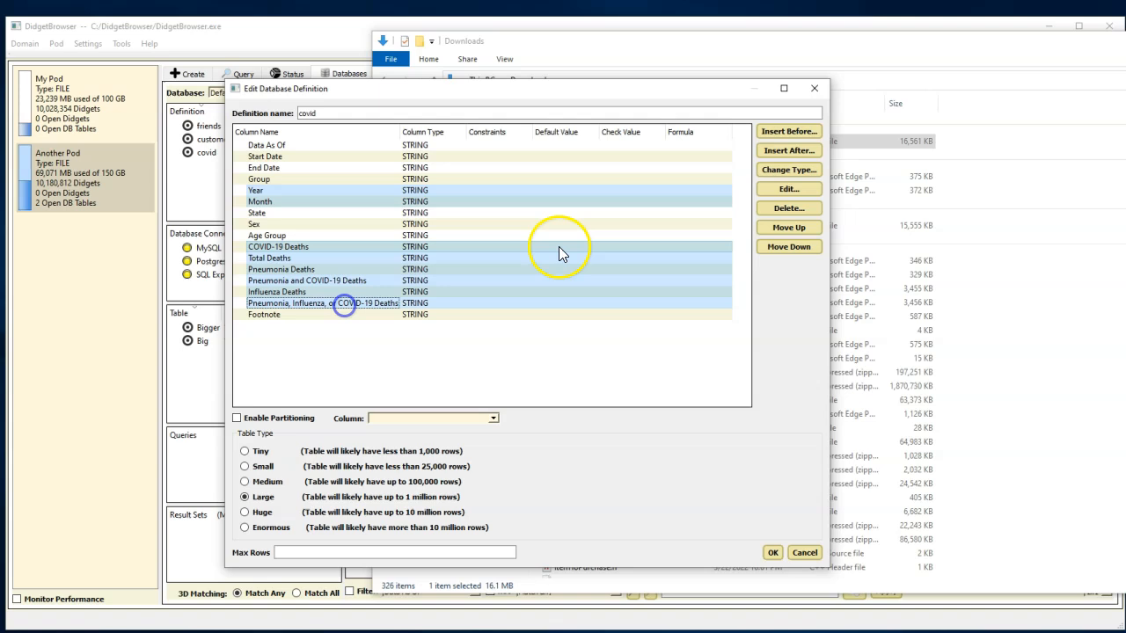
click(793, 170)
click(630, 324)
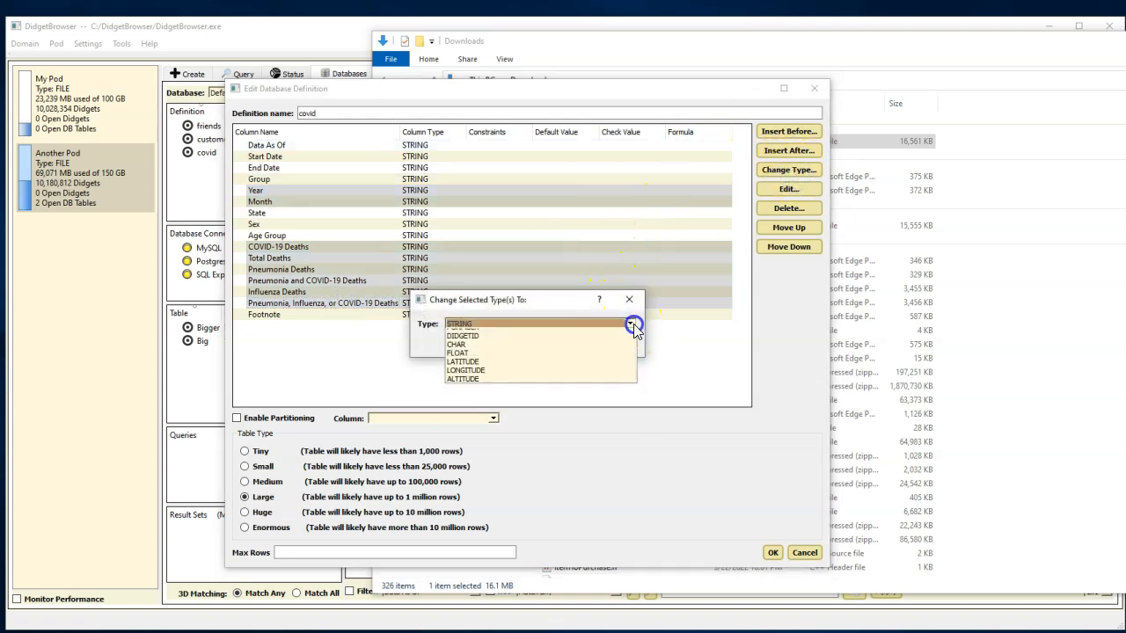
click(467, 343)
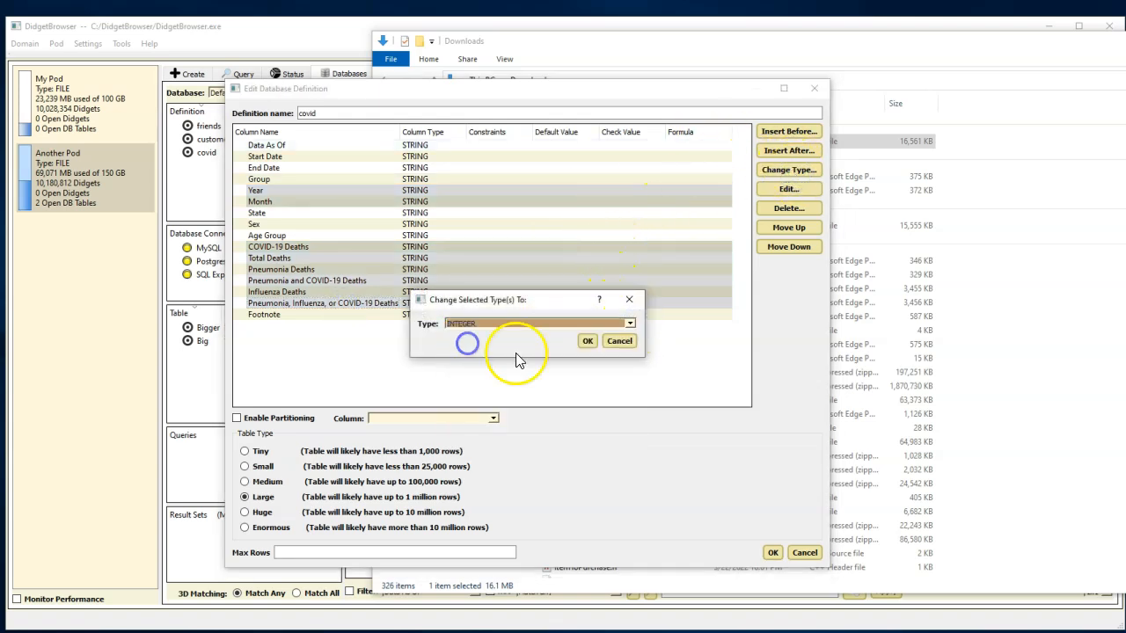
click(588, 340)
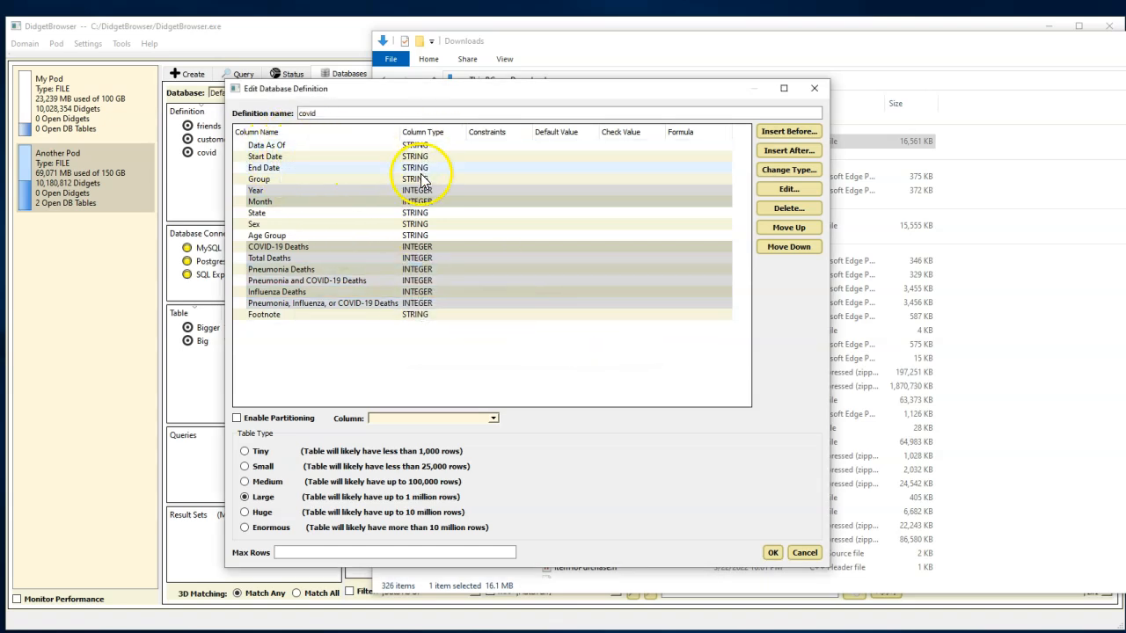
click(772, 552)
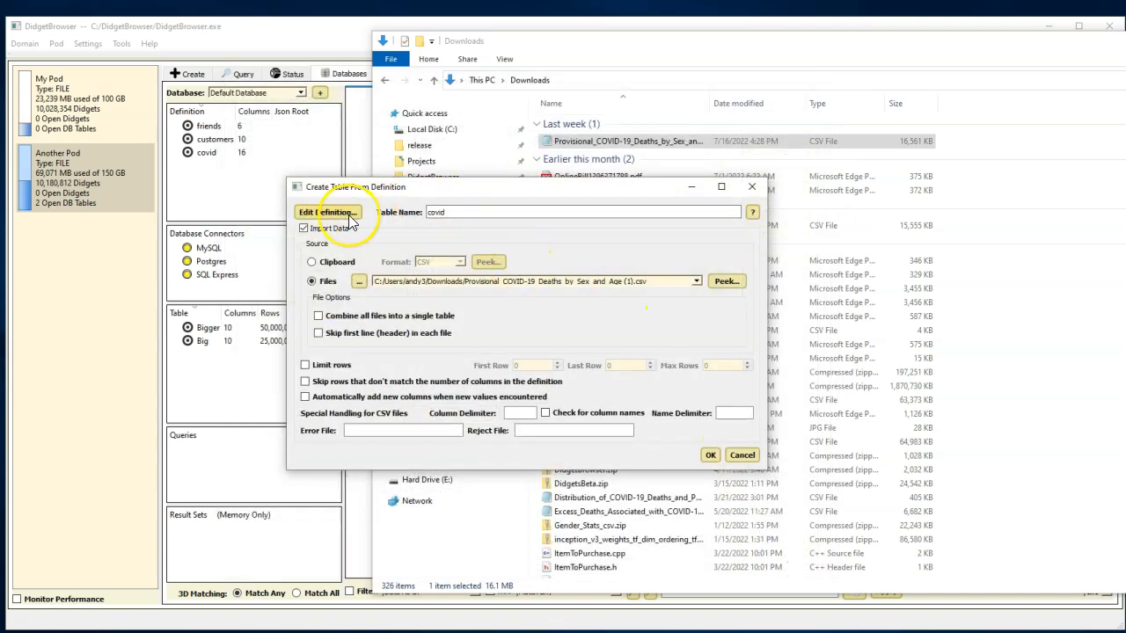
- Create the covid table by importing the CSV data, and display the new table's contents in DidgetBrowser
click(710, 454)
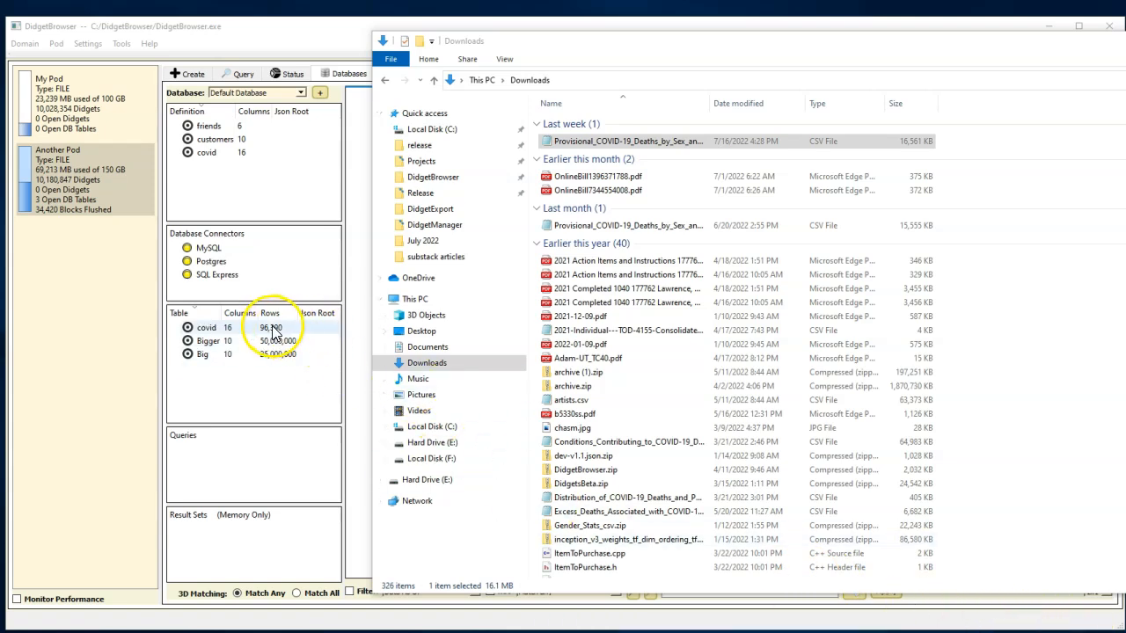
click(284, 28)
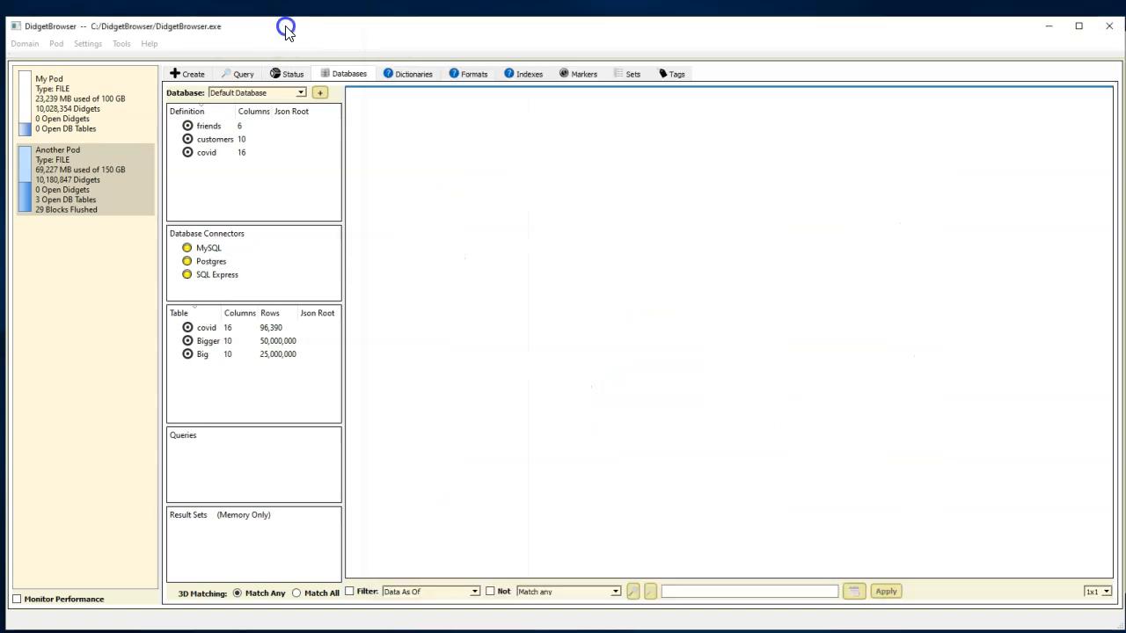
click(274, 330)
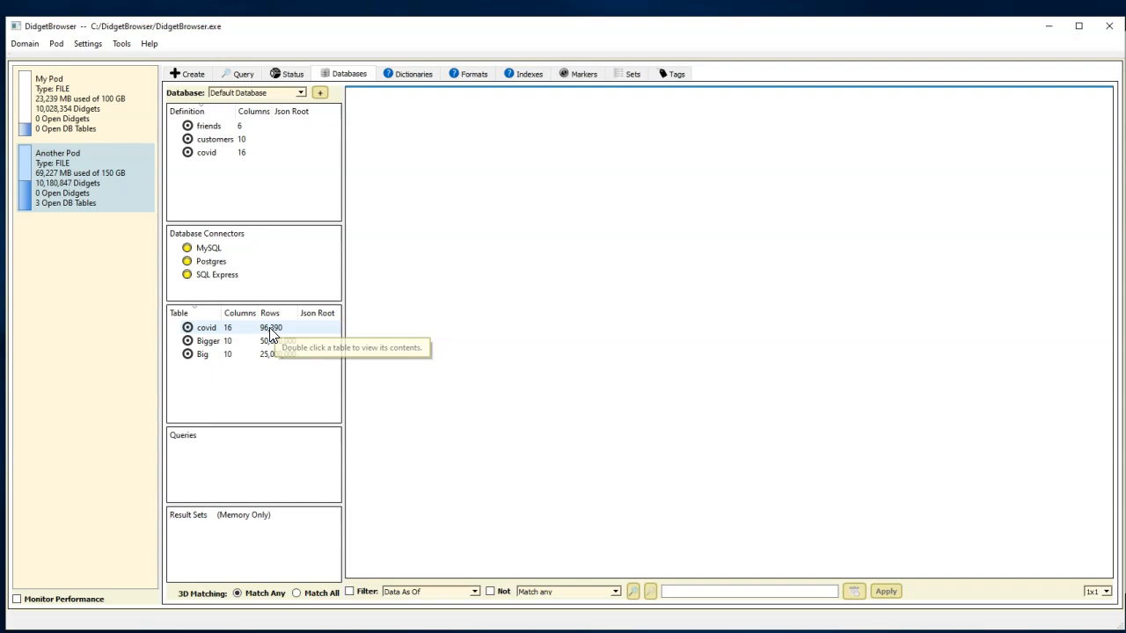
double_click(270, 329)
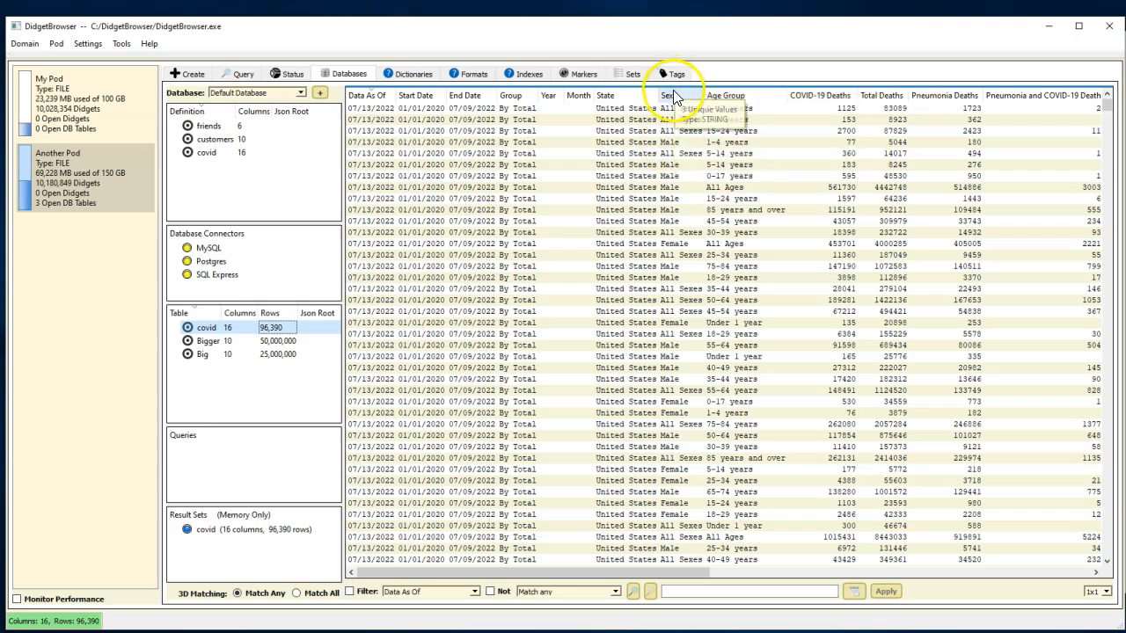
- Open a separate view of the covid table's rows whose Sex value is Male
double_click(670, 181)
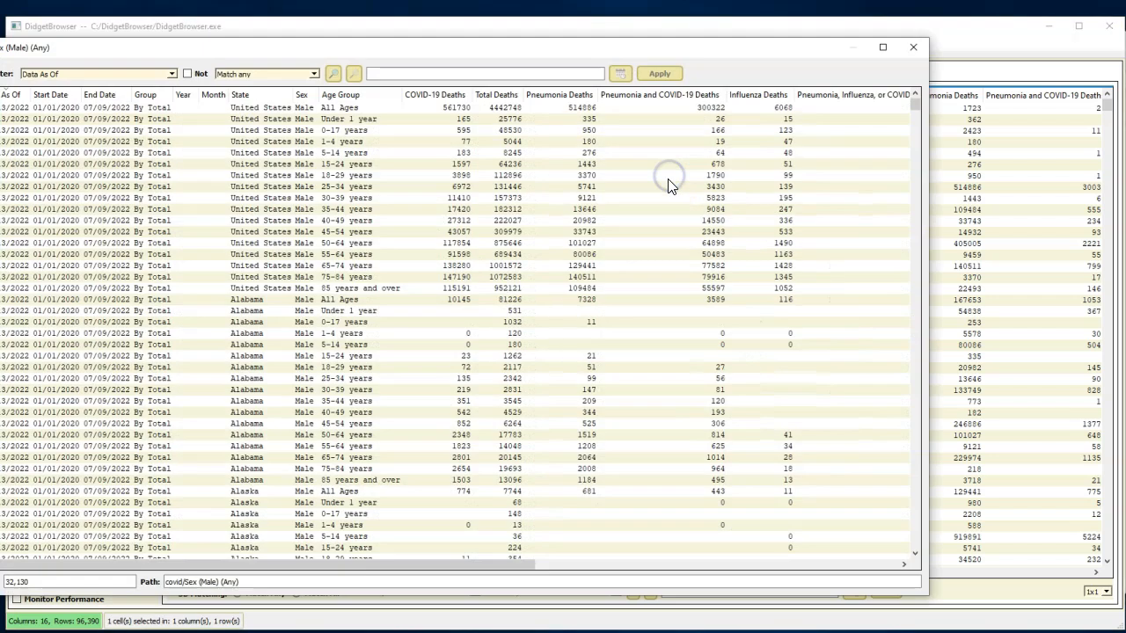
- List the State column's values in the Male view and open a separate view of the Wisconsin rows
right_click(259, 97)
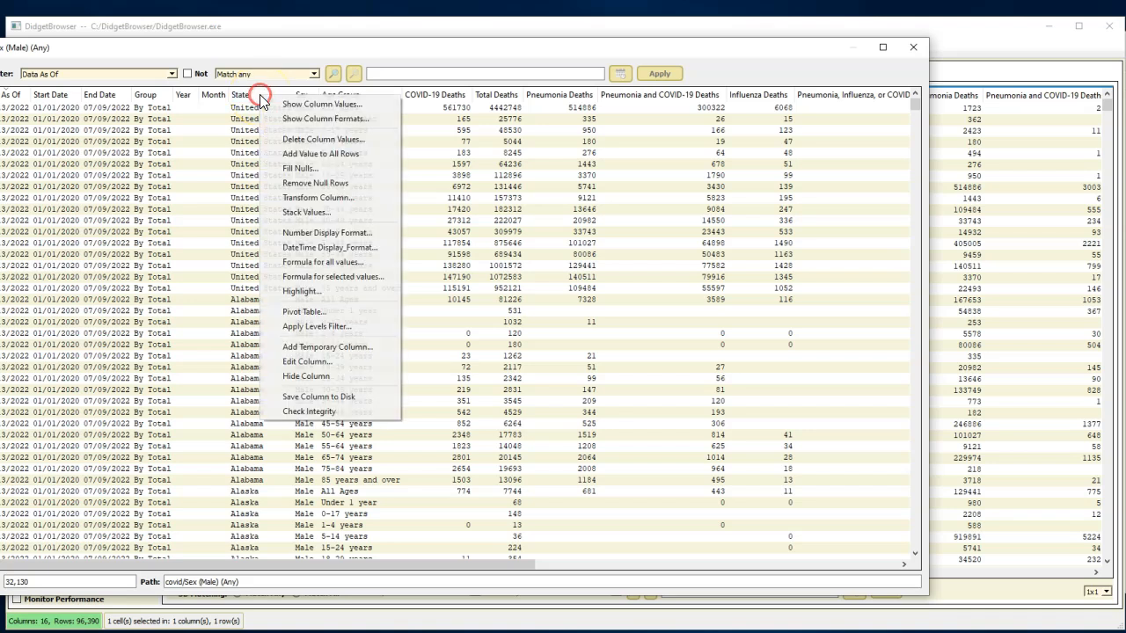
click(313, 105)
scroll(343, 242, down, 4)
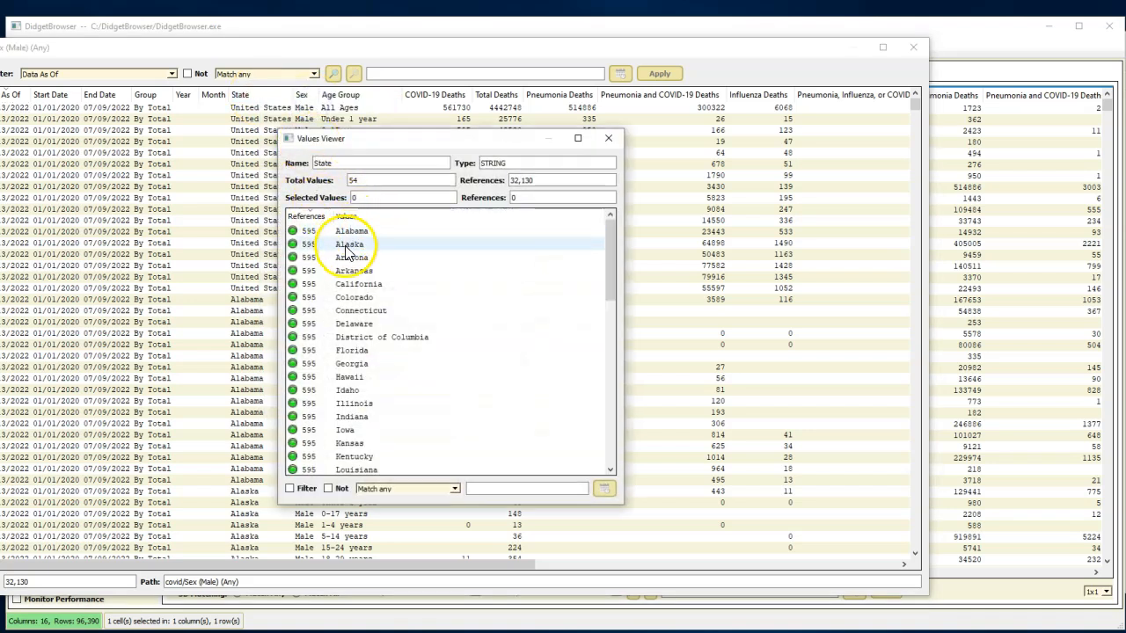
scroll(346, 253, down, 8)
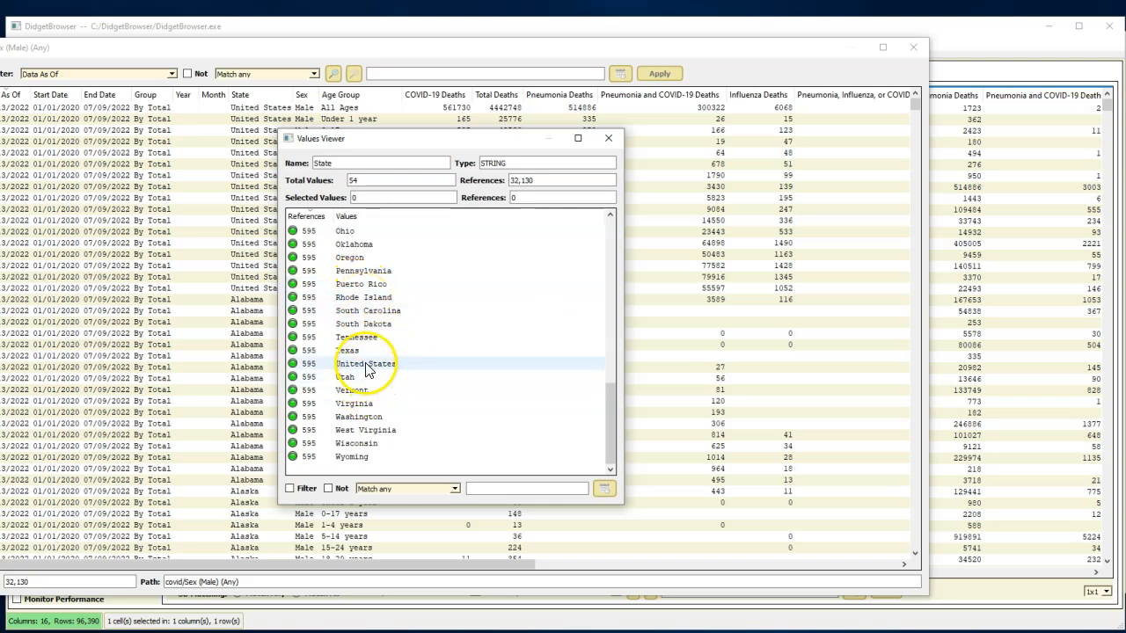
double_click(357, 444)
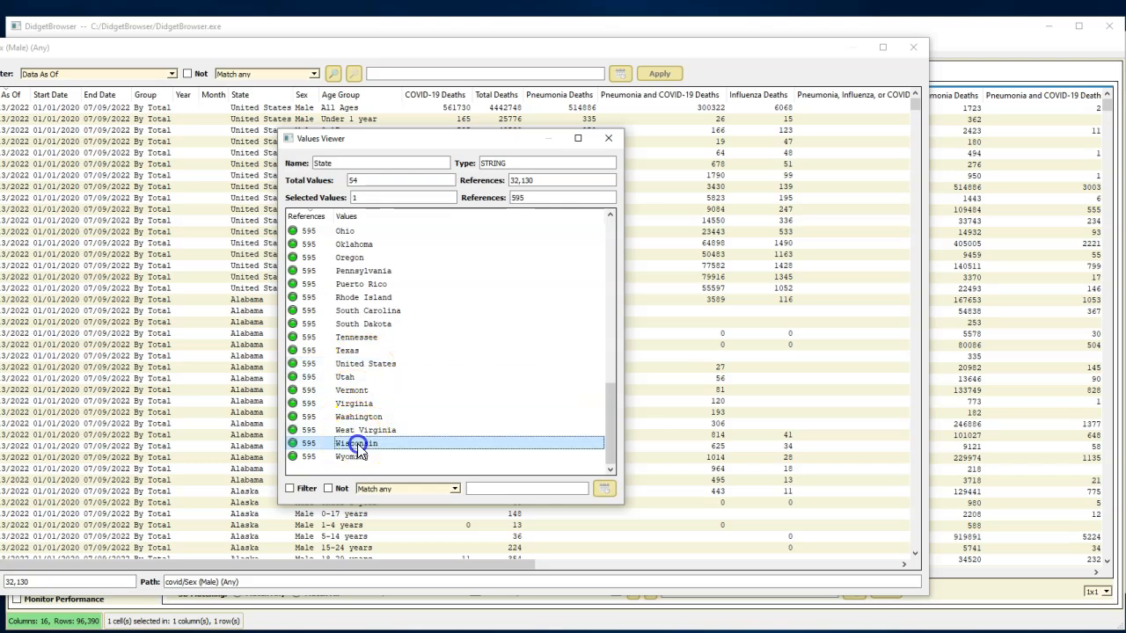
drag(340, 64, 384, 46)
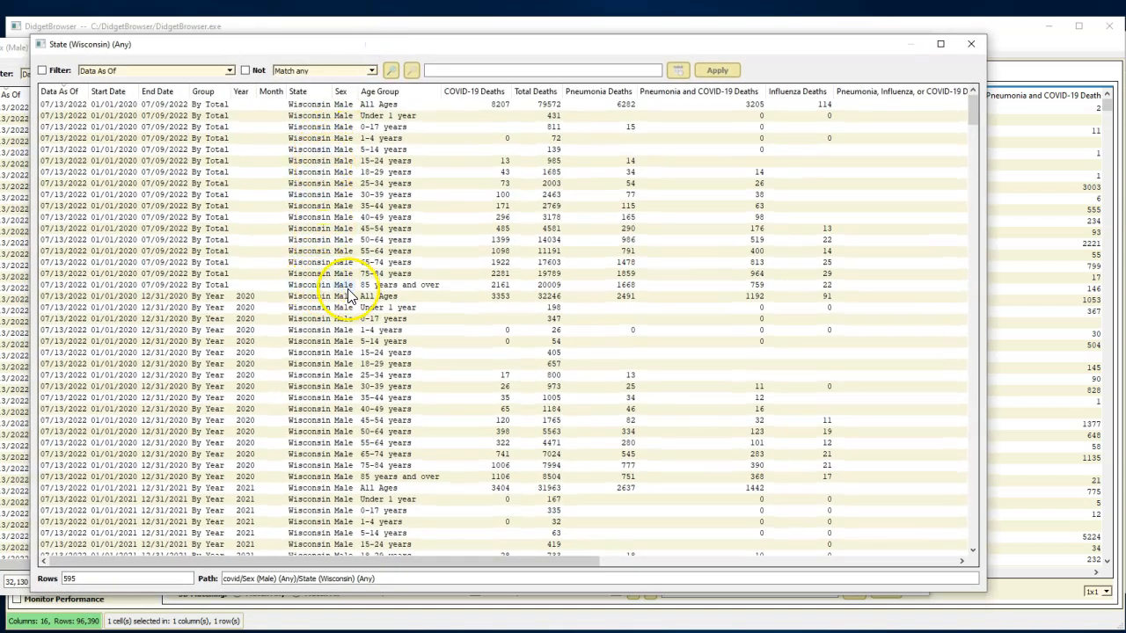
- From the Wisconsin view, open a separate view of the rows whose Group value is By Month
right_click(209, 96)
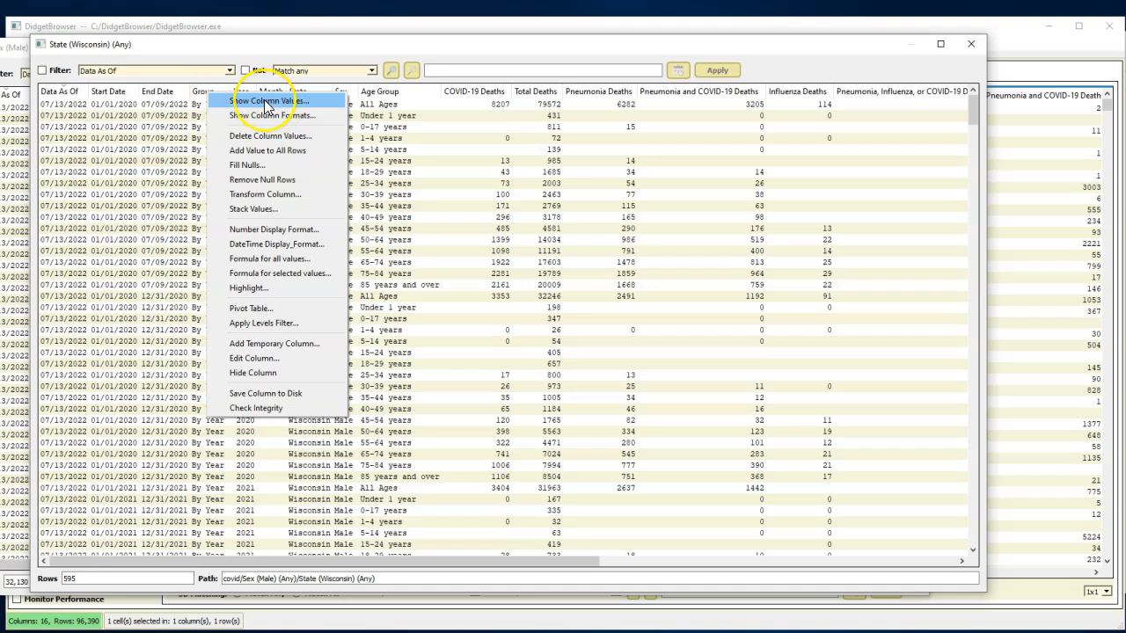
click(266, 102)
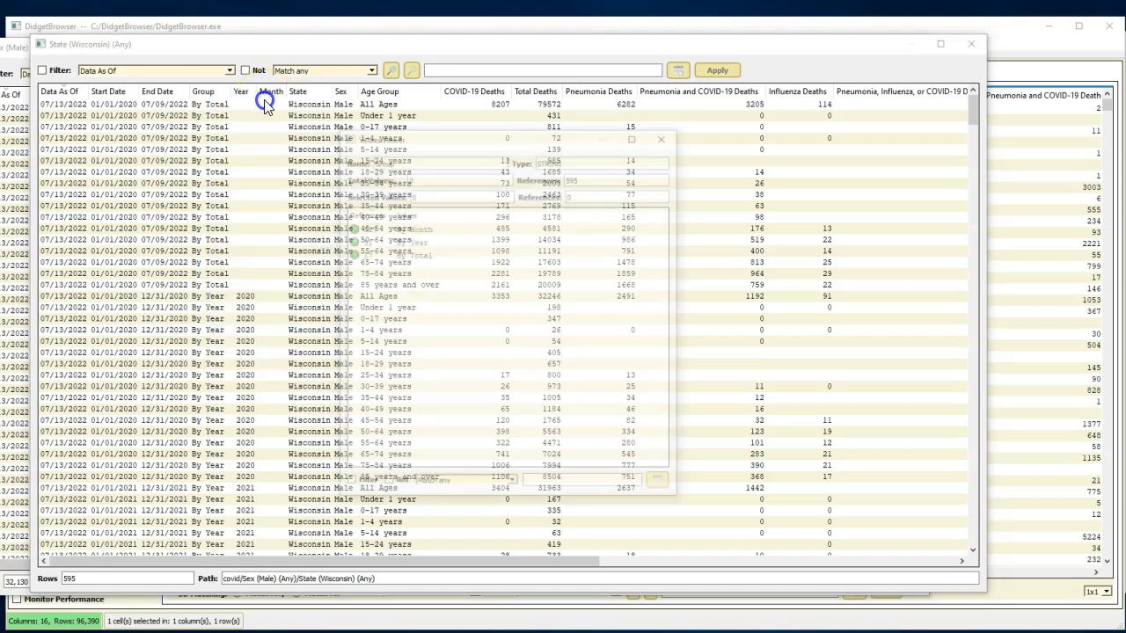
click(411, 227)
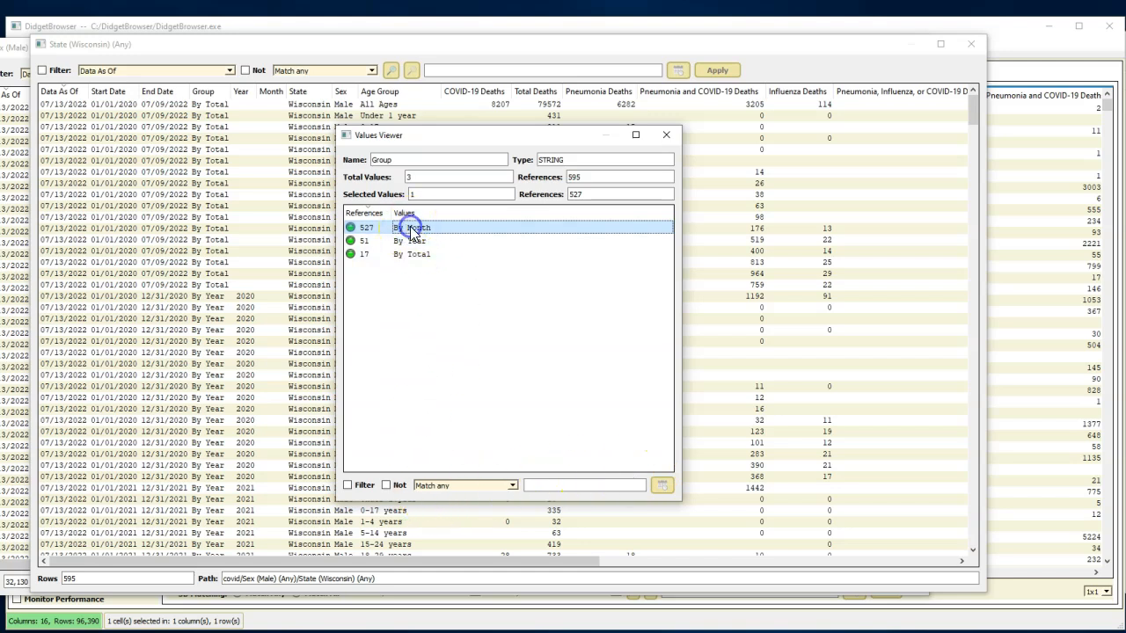
double_click(410, 227)
drag(326, 70, 418, 60)
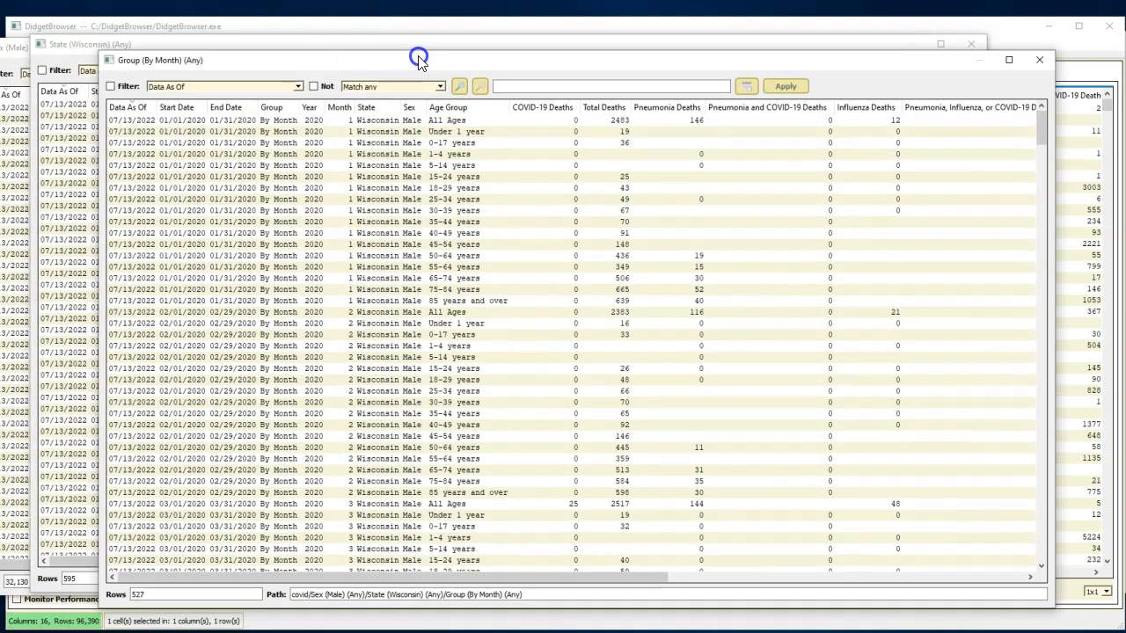
- From the By Month view, open a separate view of the rows with any of the Month values 3, 4 and 5
right_click(340, 106)
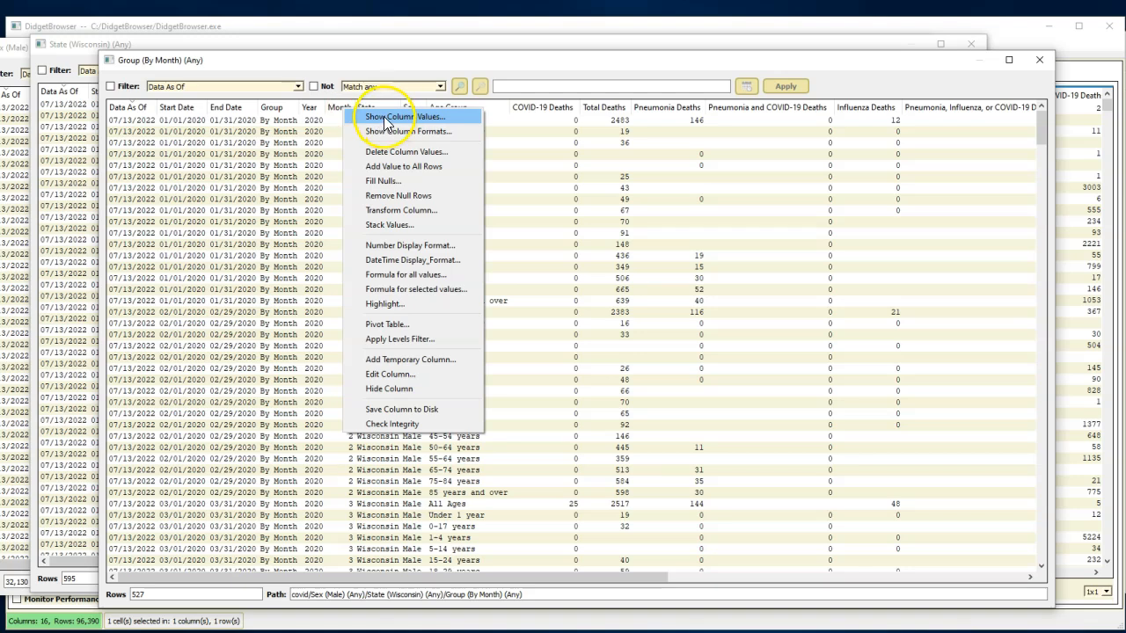
click(384, 117)
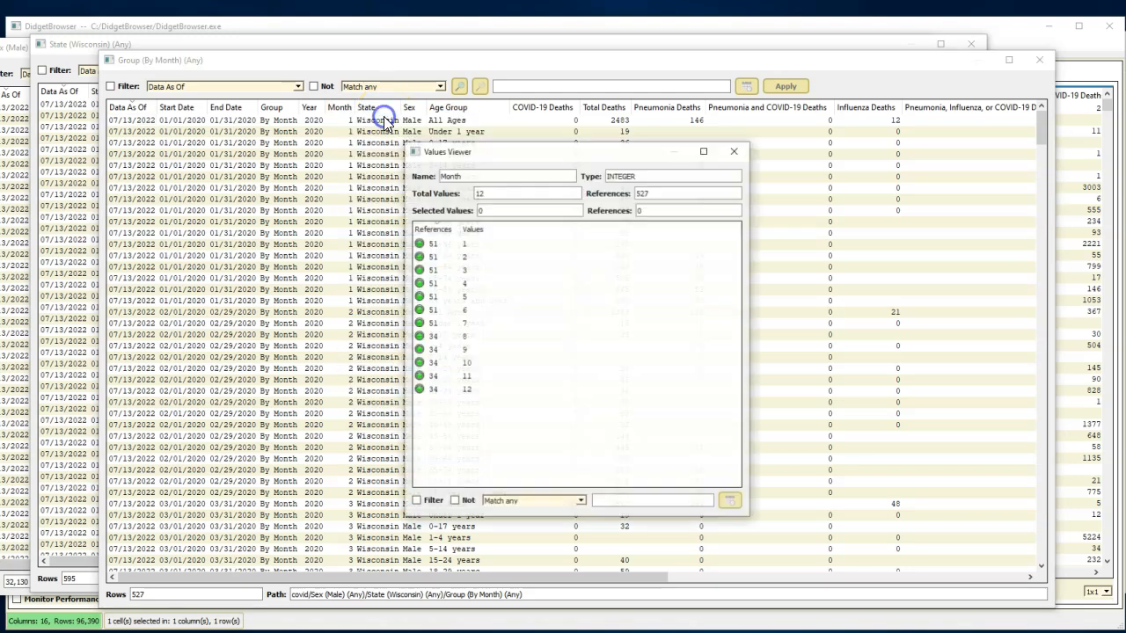
click(463, 270)
shift+click(463, 297)
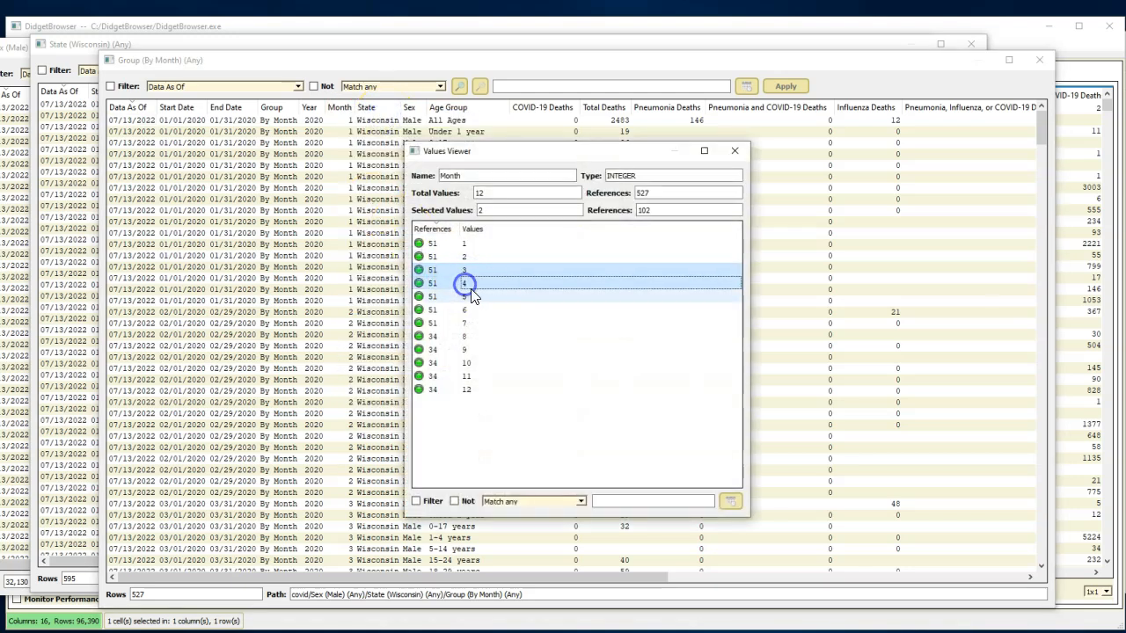
right_click(488, 299)
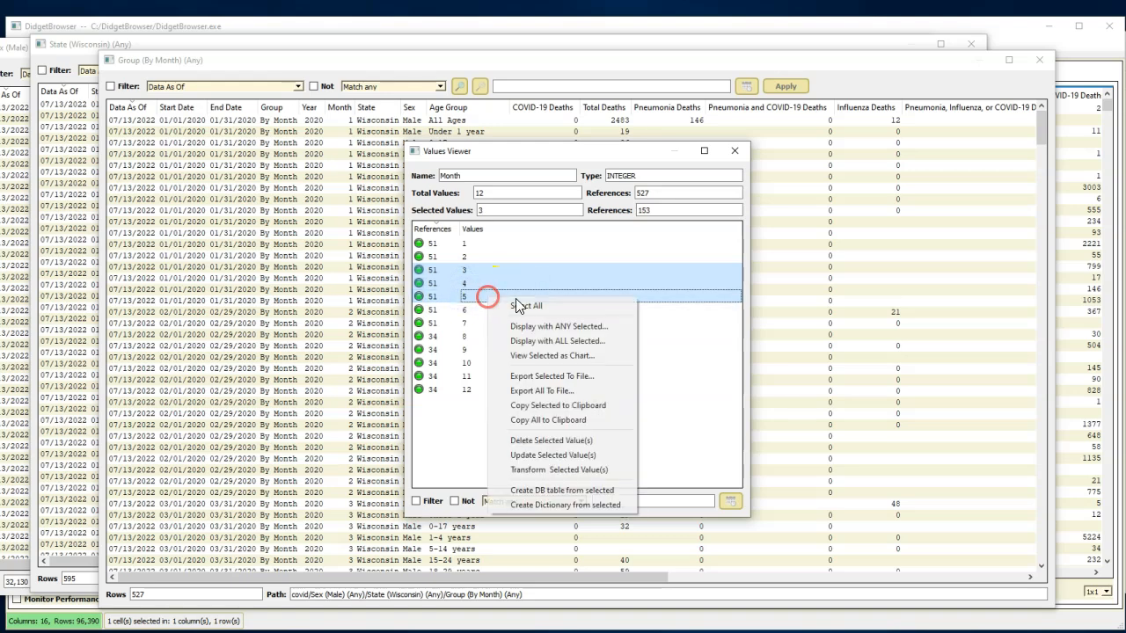
click(553, 328)
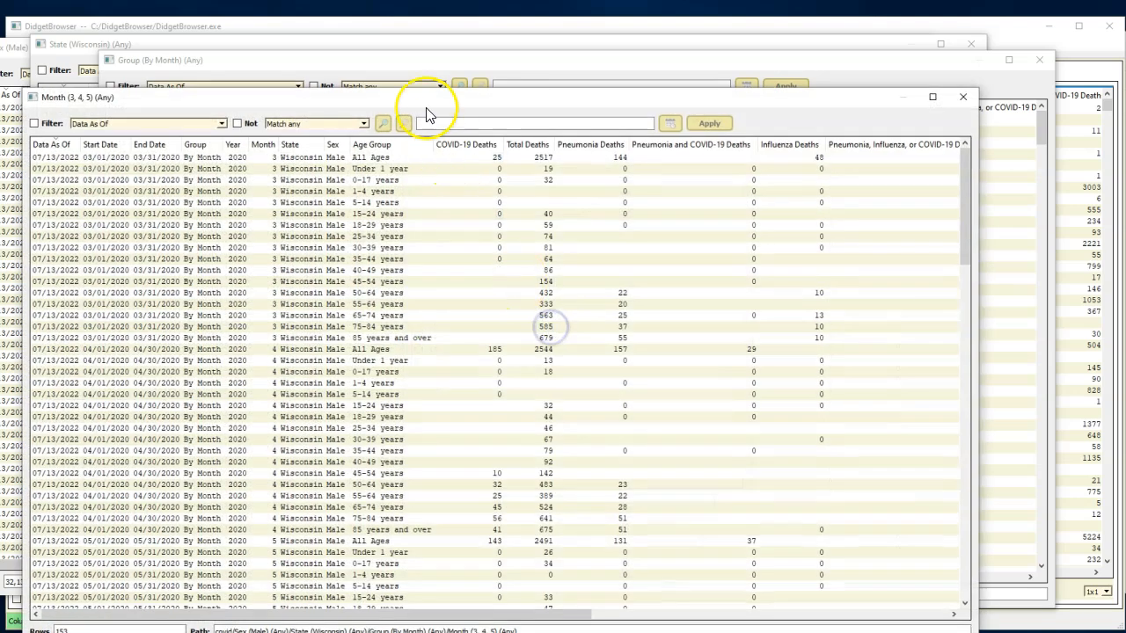
drag(431, 95, 446, 54)
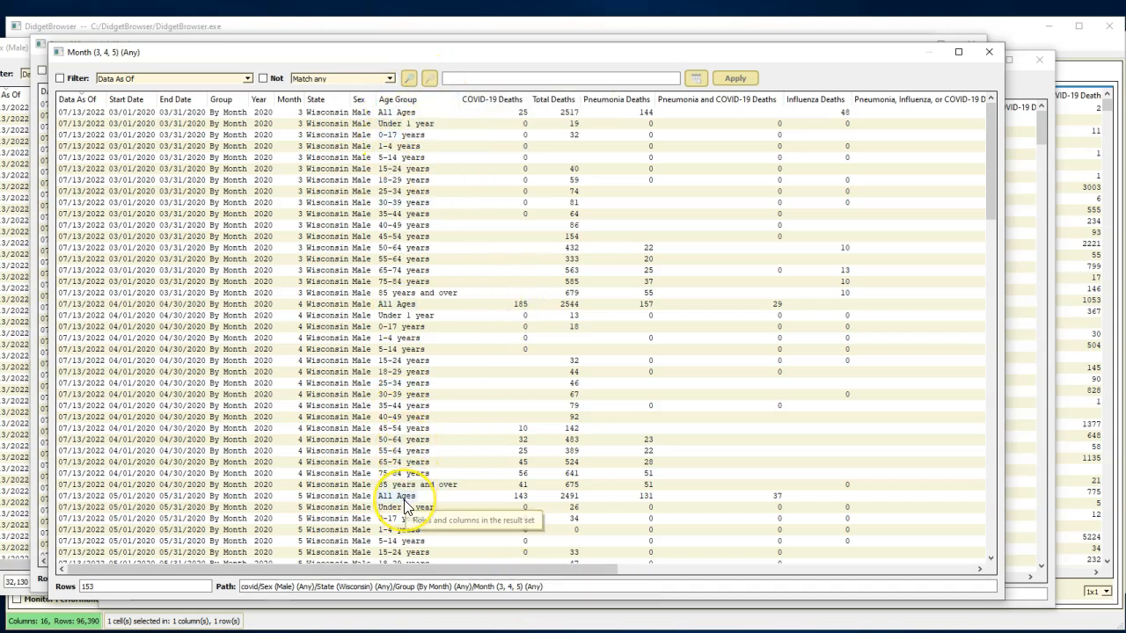
- Calculate the sum of all COVID-19 Deaths values in the view of months 3, 4 and 5
right_click(502, 99)
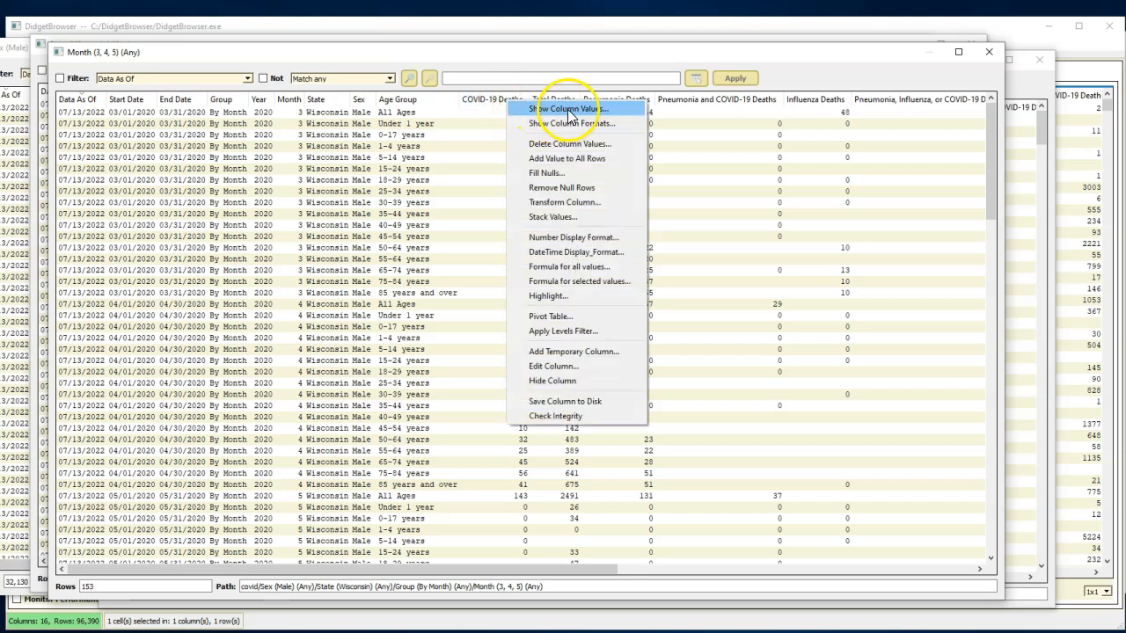
click(576, 267)
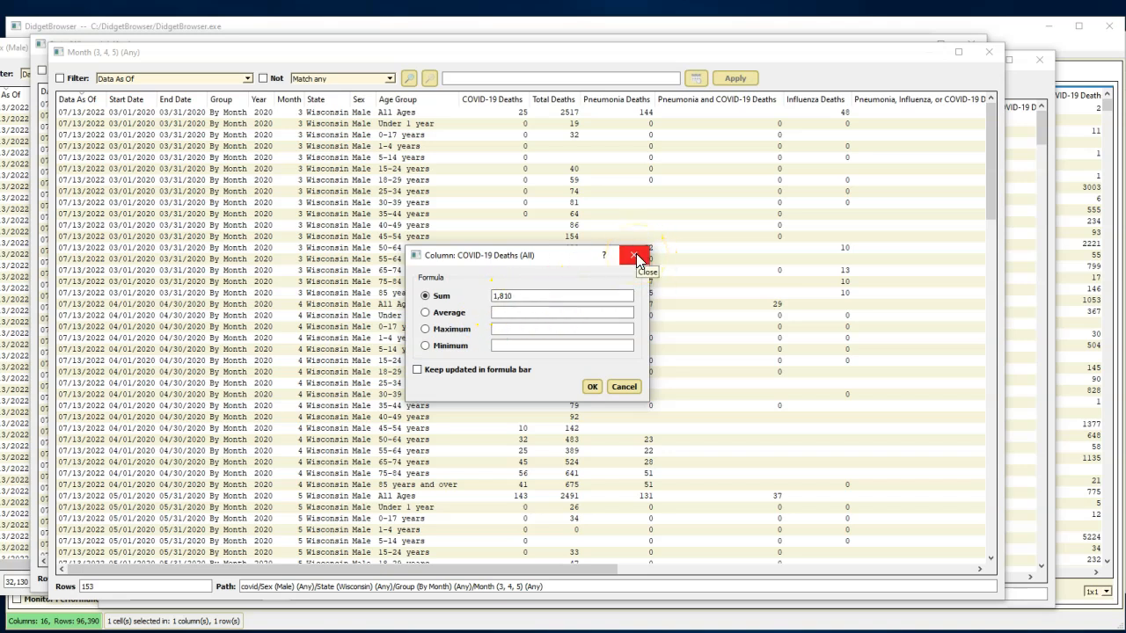
click(623, 388)
- From the months view, open a separate view of the rows whose Age Group is 50-64 years or 65-74 years
right_click(417, 103)
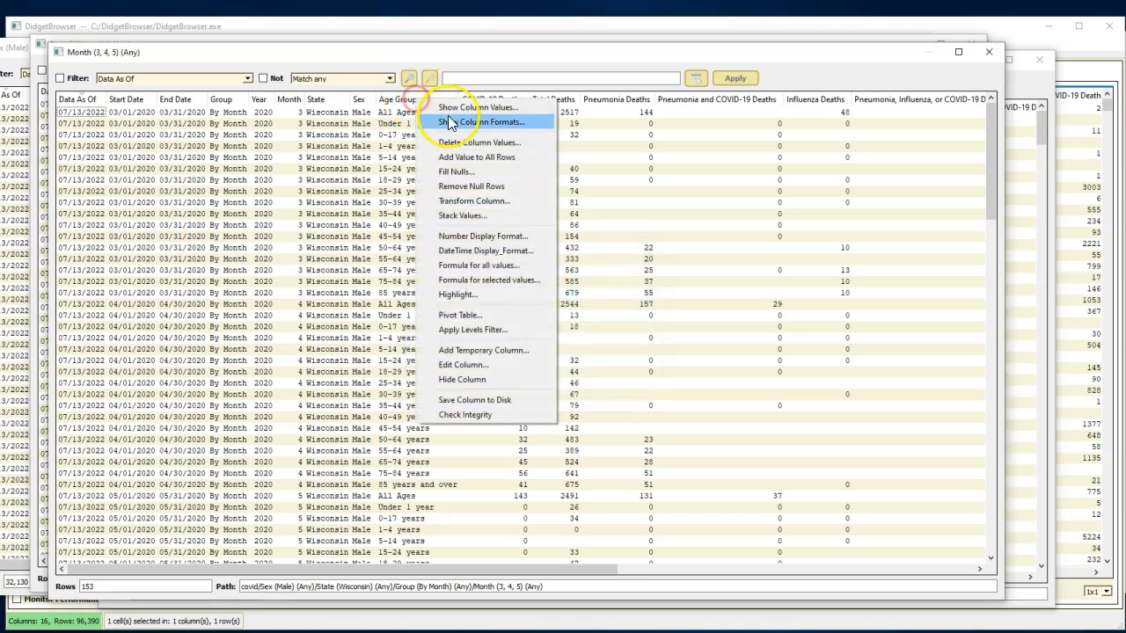
click(465, 108)
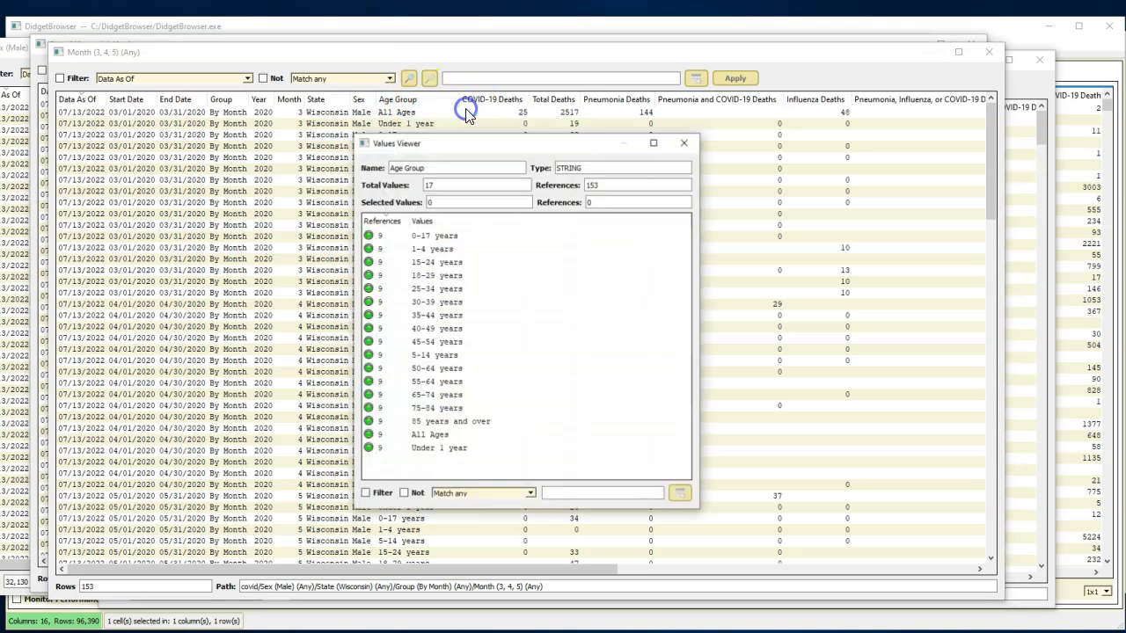
click(423, 369)
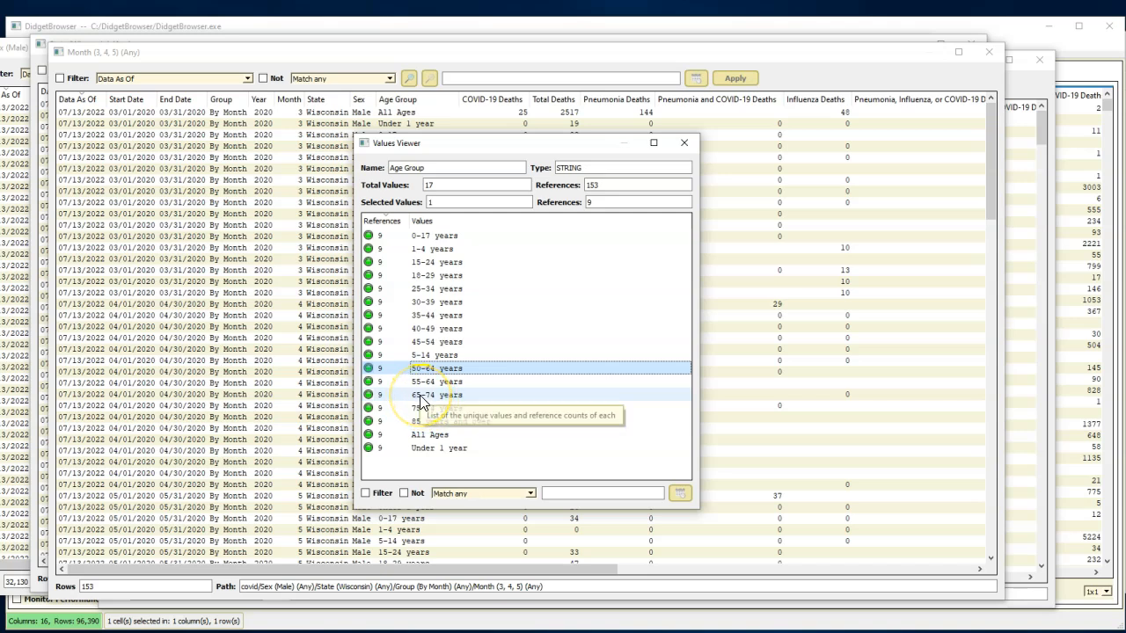
ctrl+click(424, 396)
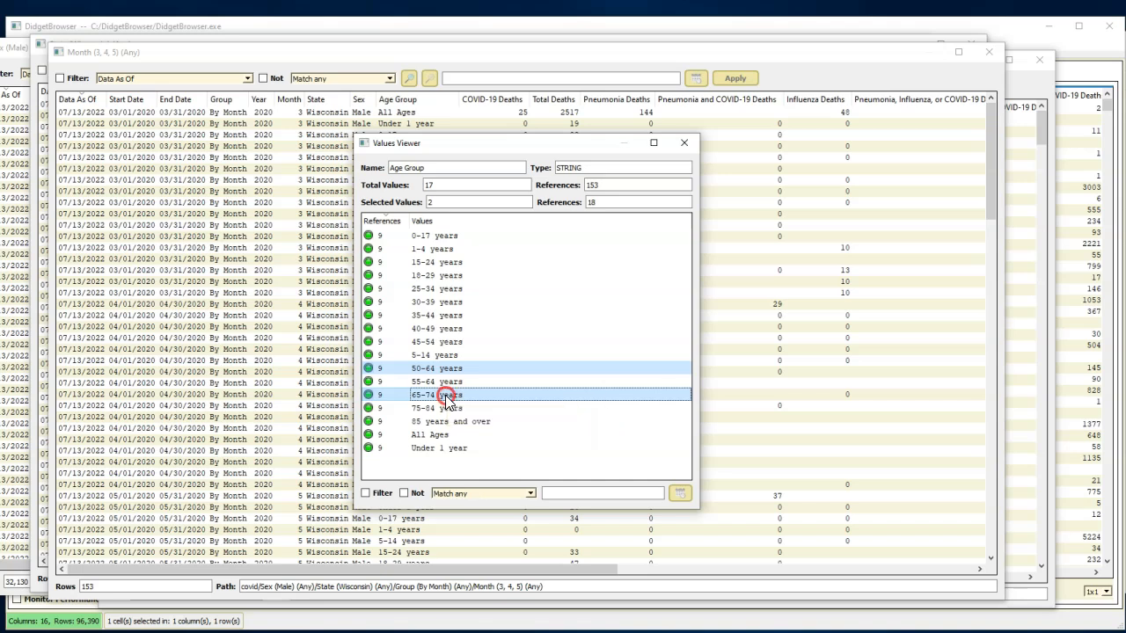
right_click(446, 400)
click(500, 428)
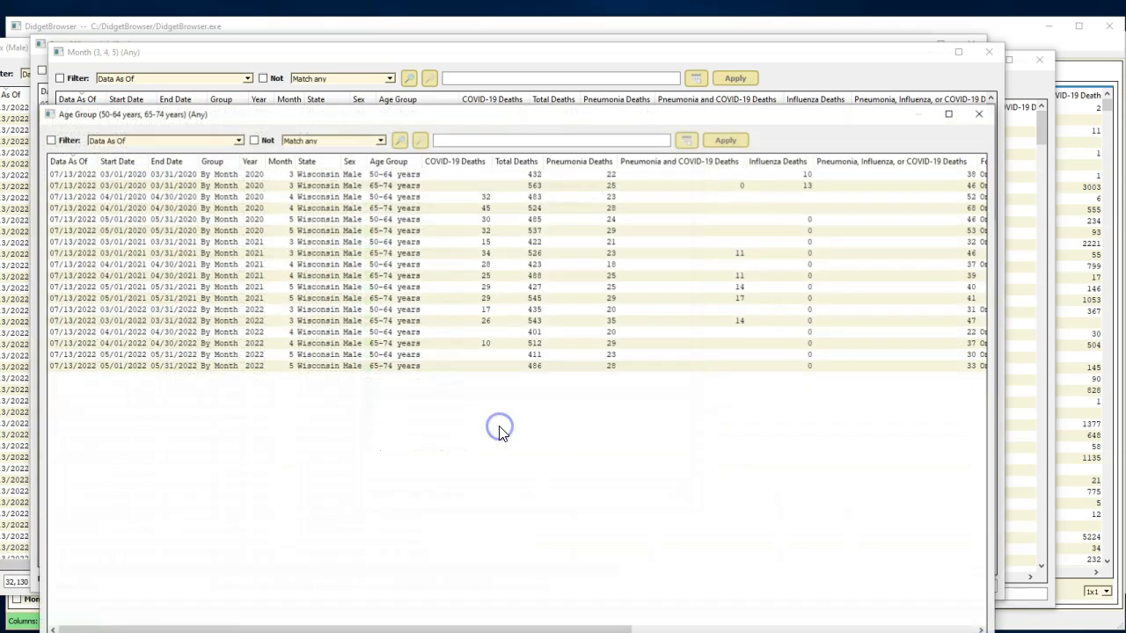
drag(492, 115, 501, 62)
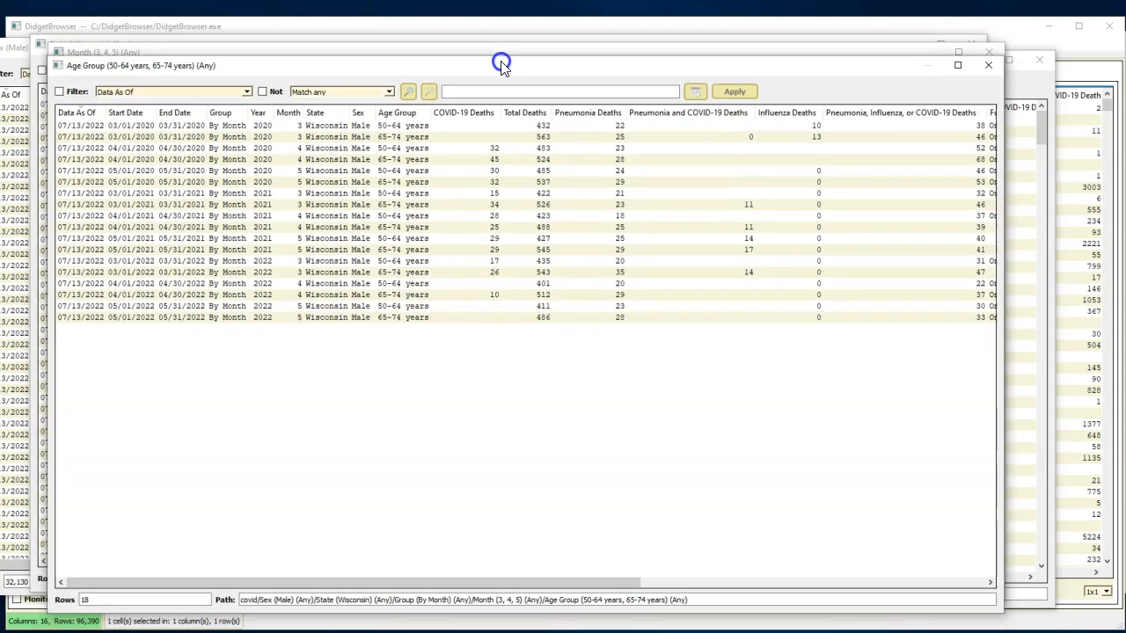
click(331, 123)
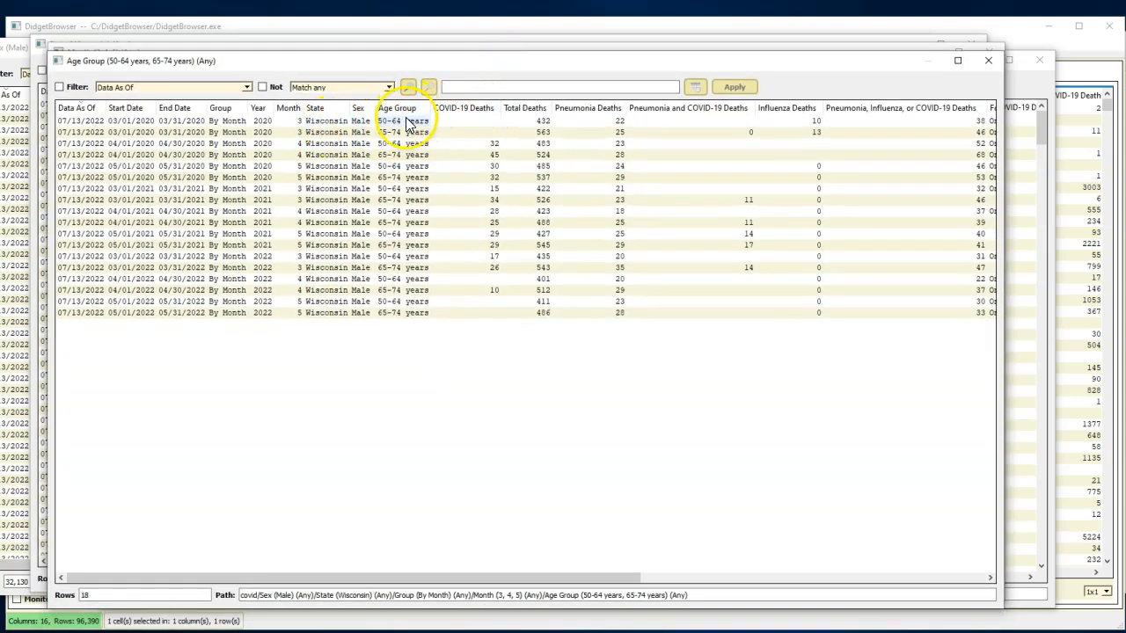
- Calculate the sum of all COVID-19 Deaths values in the view of the two age groups
right_click(478, 112)
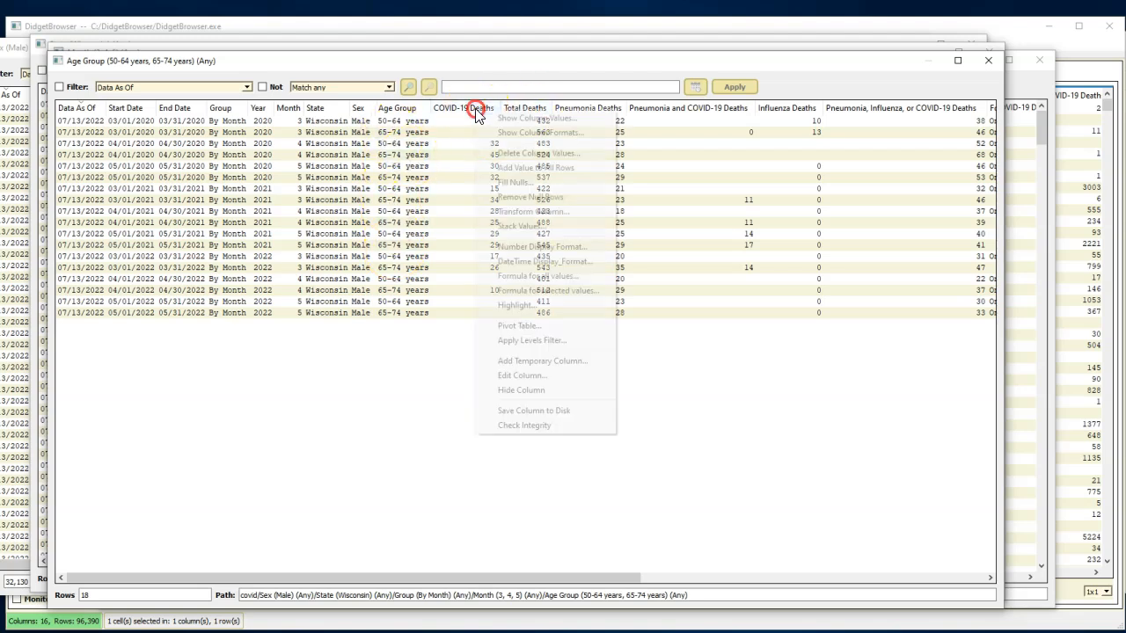
click(529, 281)
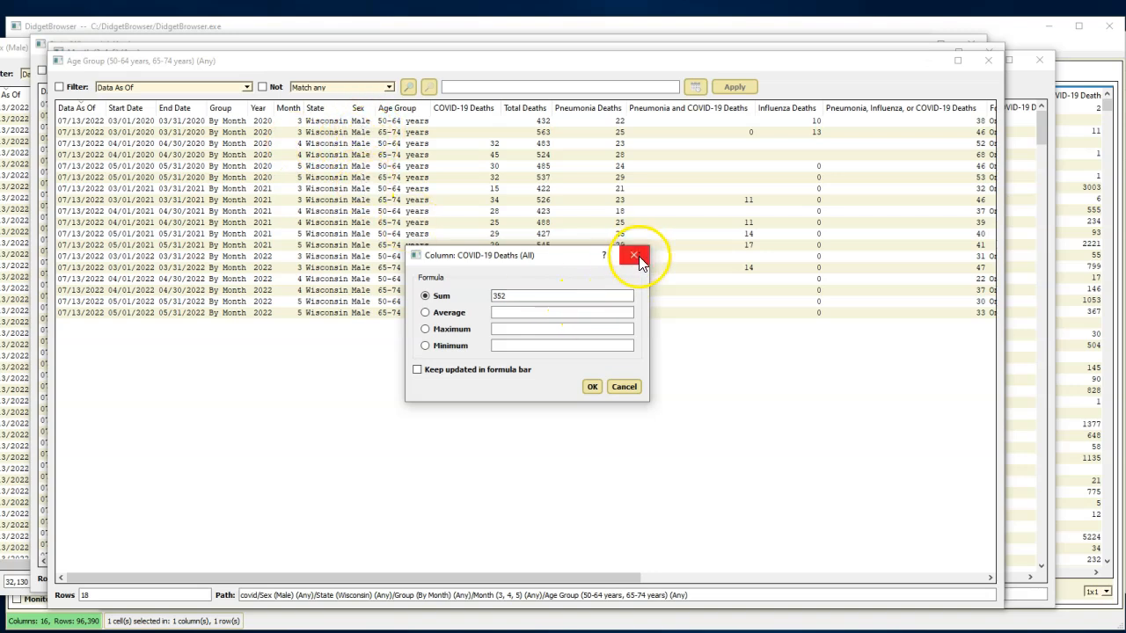
click(626, 387)
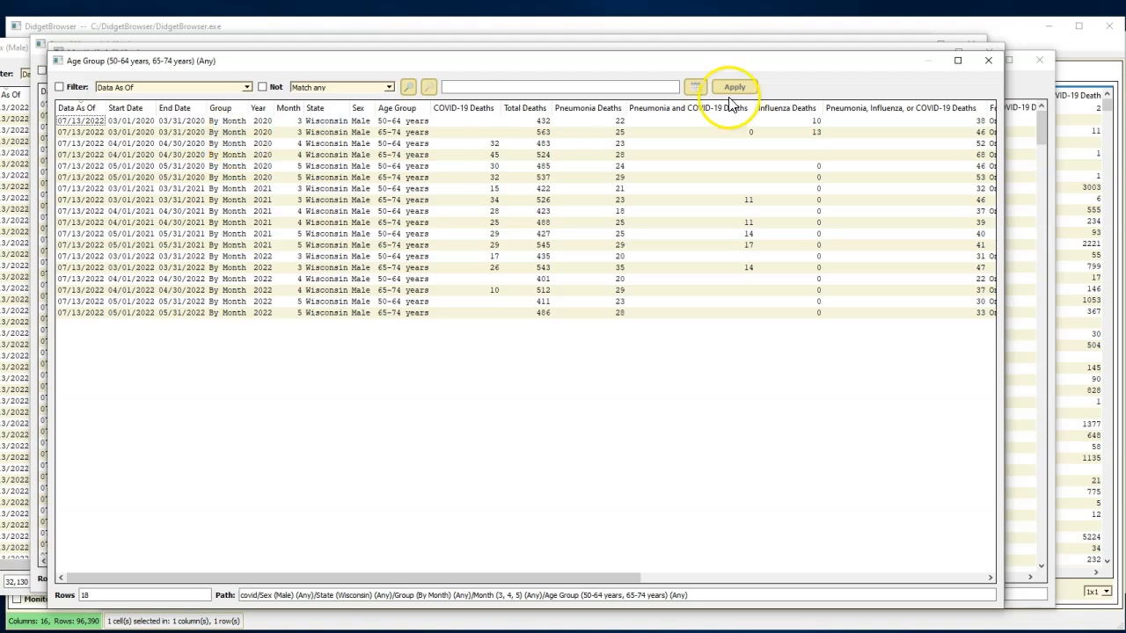
- Close all the filtered views and value lists, from the age group view back to the main covid table
click(988, 64)
click(686, 145)
click(999, 50)
click(737, 156)
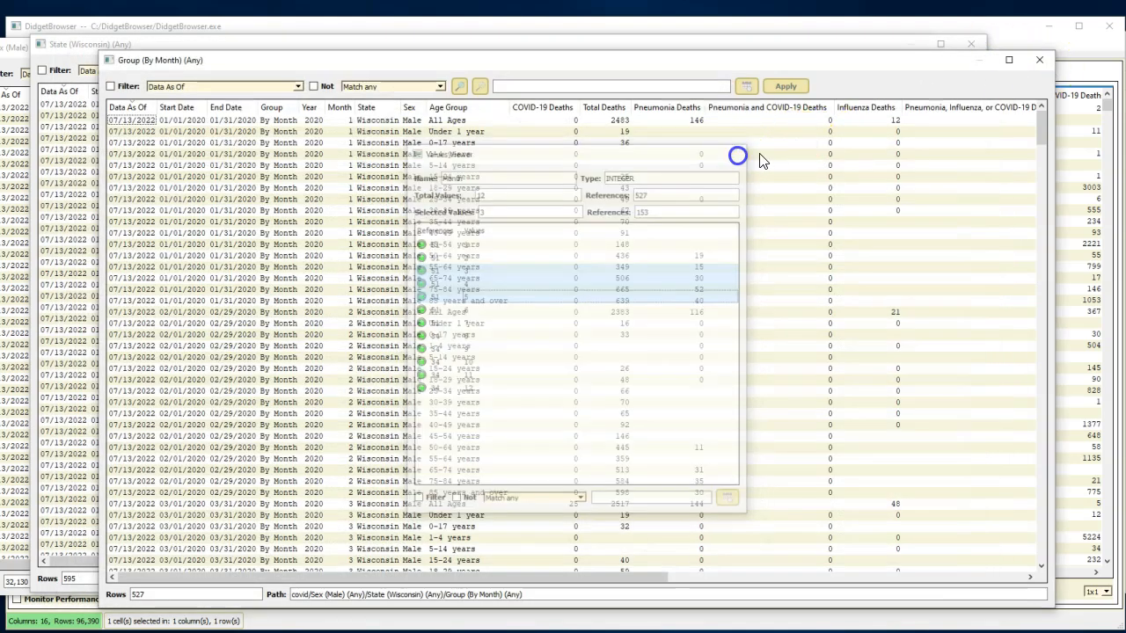
click(1039, 59)
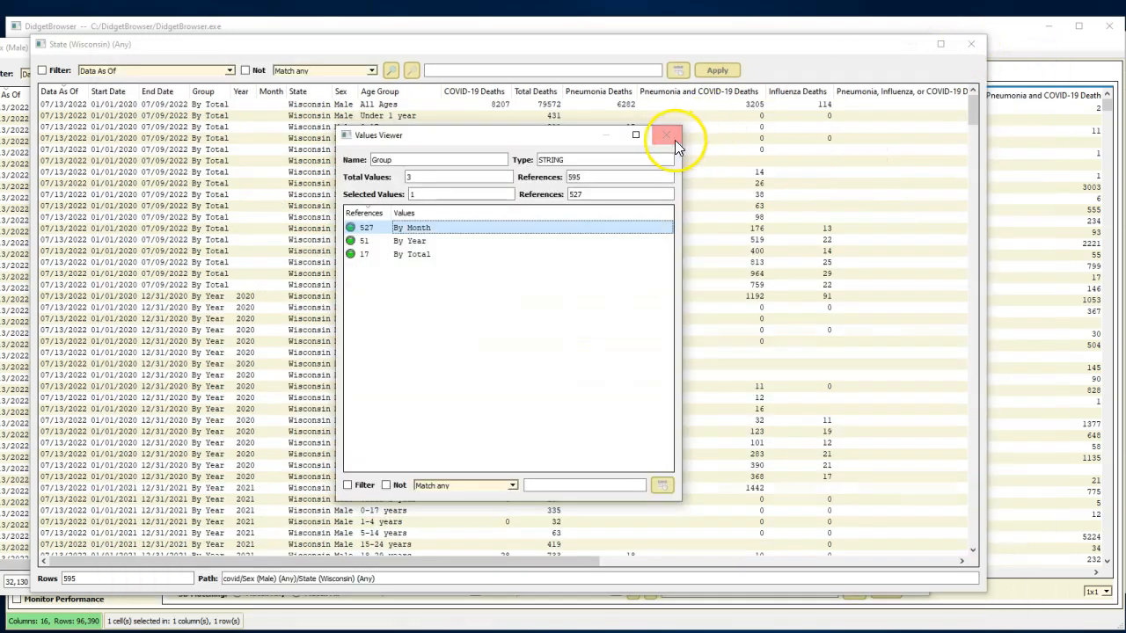
click(674, 139)
click(971, 44)
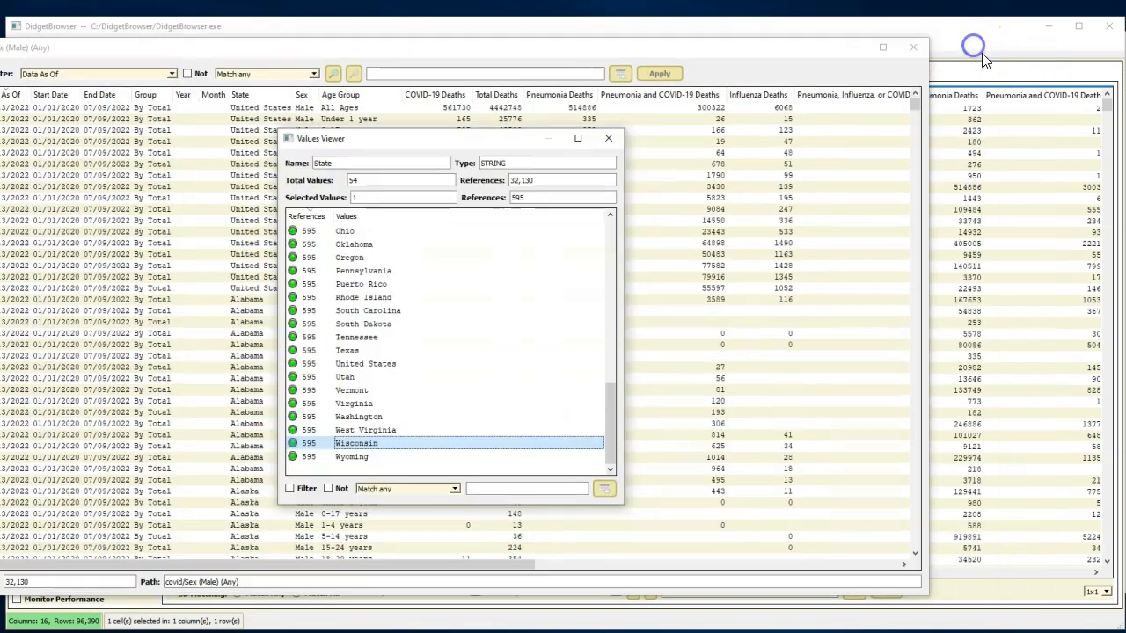
click(609, 138)
click(912, 48)
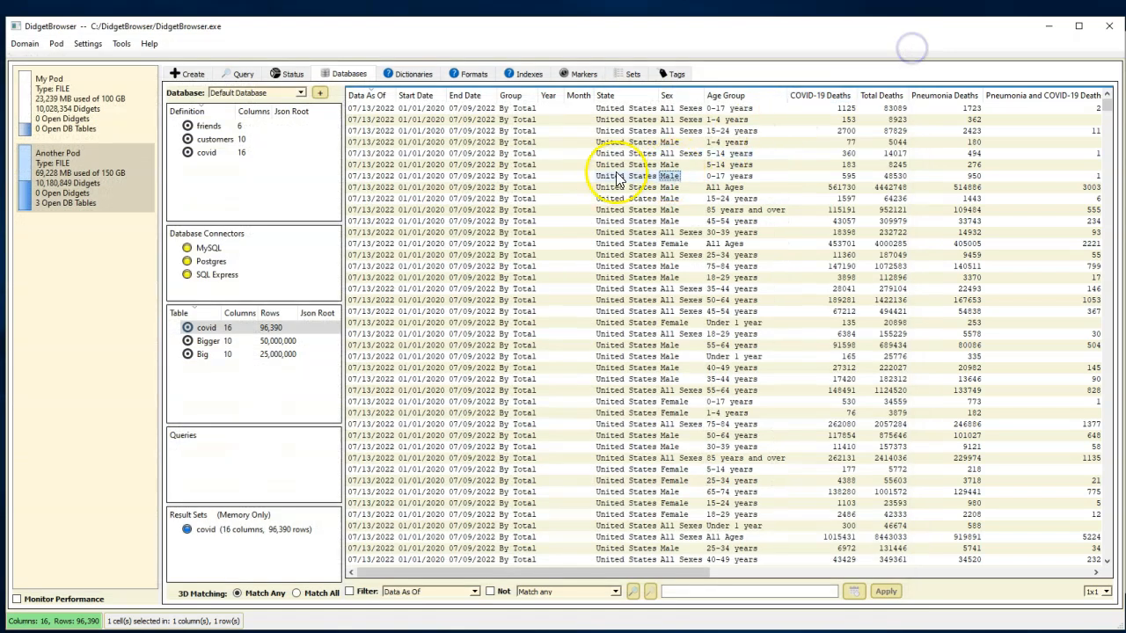
- Create a pivot table of all State values across all Year values, summing the COVID-19 Deaths column
right_click(617, 99)
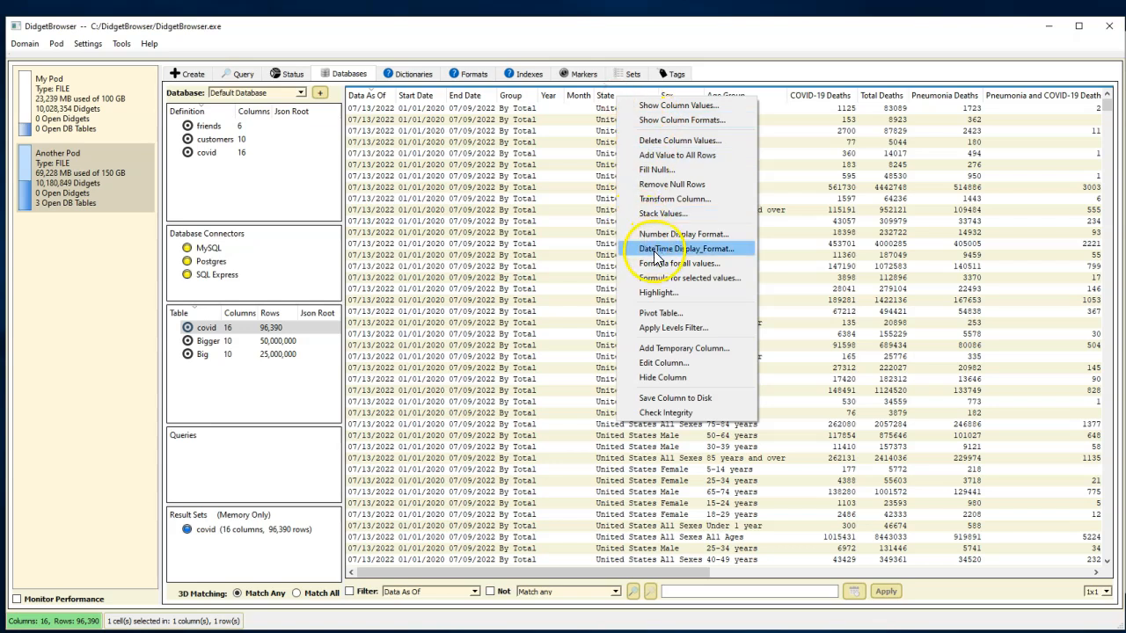
click(657, 315)
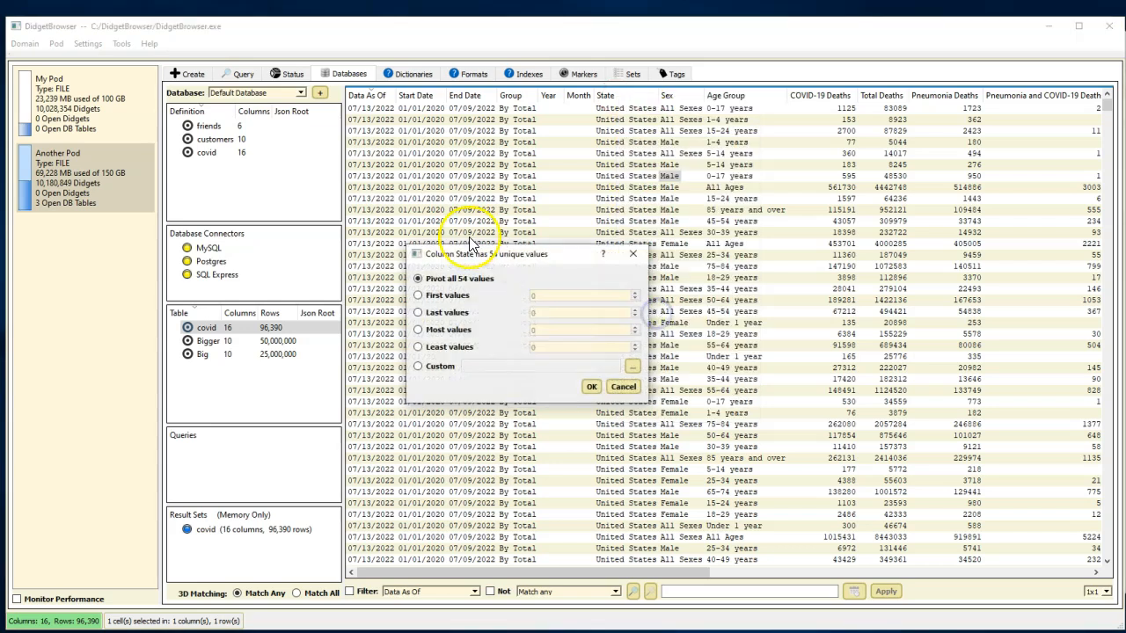
click(591, 388)
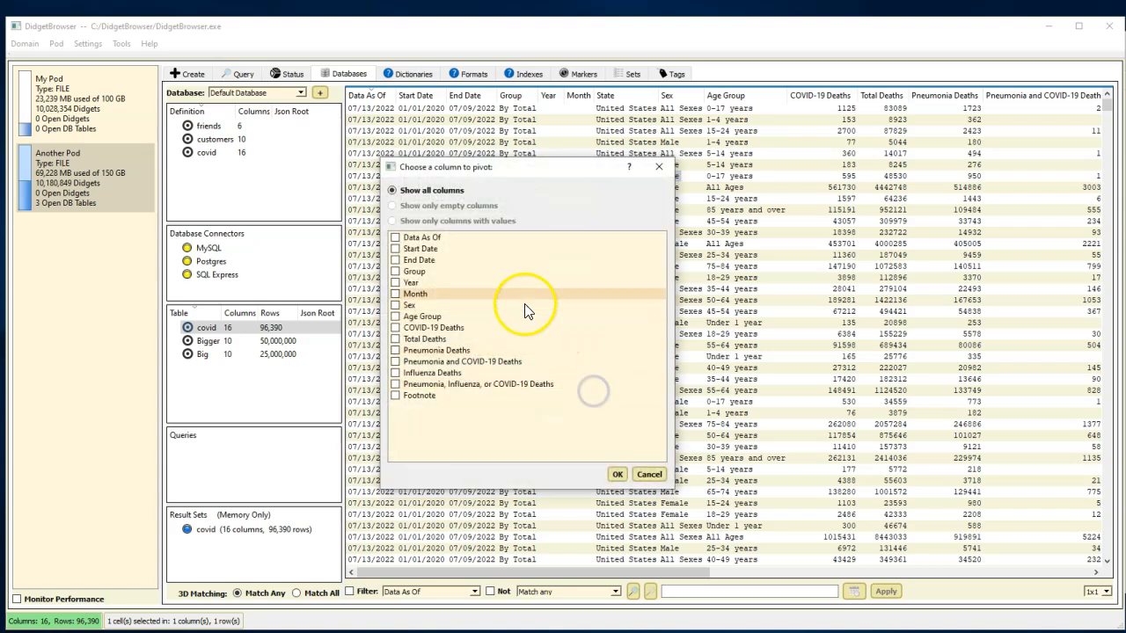
click(396, 283)
click(617, 475)
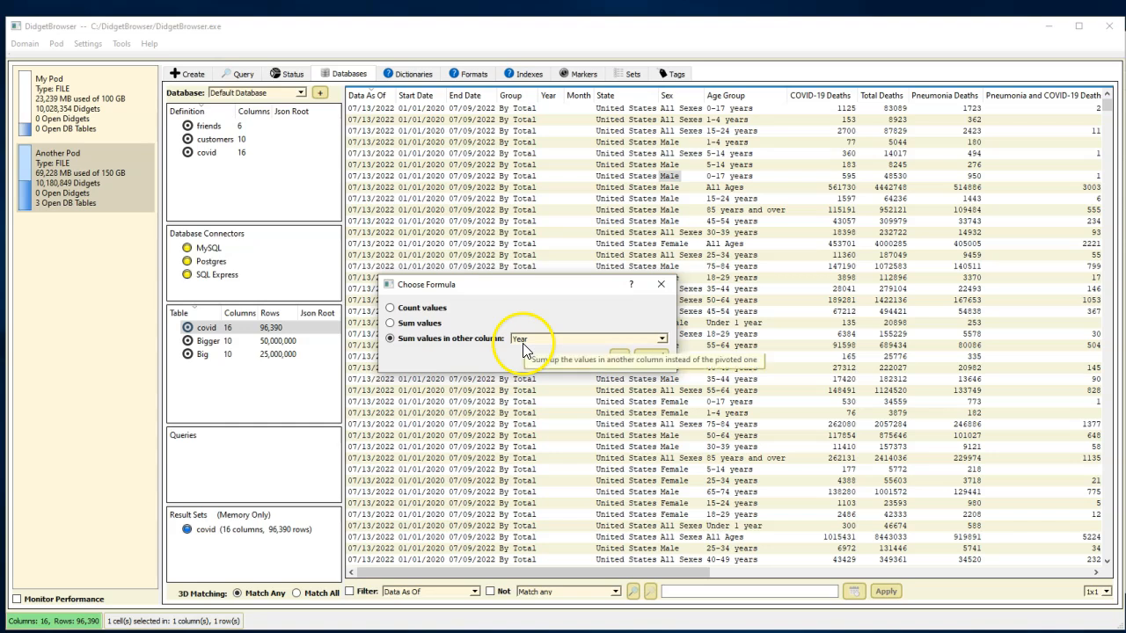
click(661, 338)
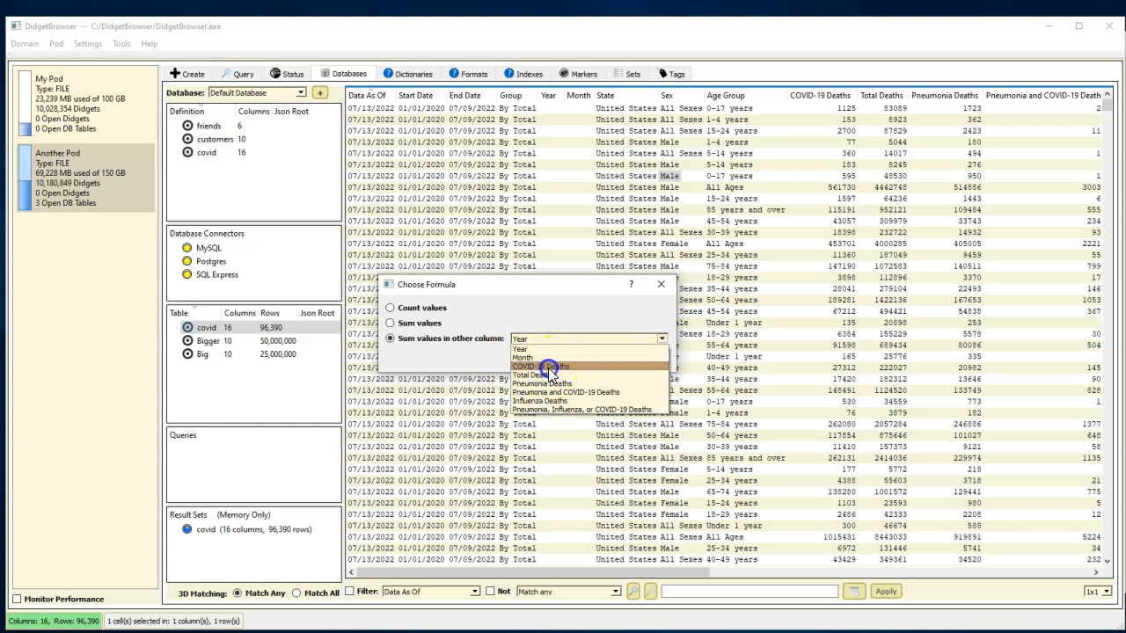
click(548, 367)
click(622, 359)
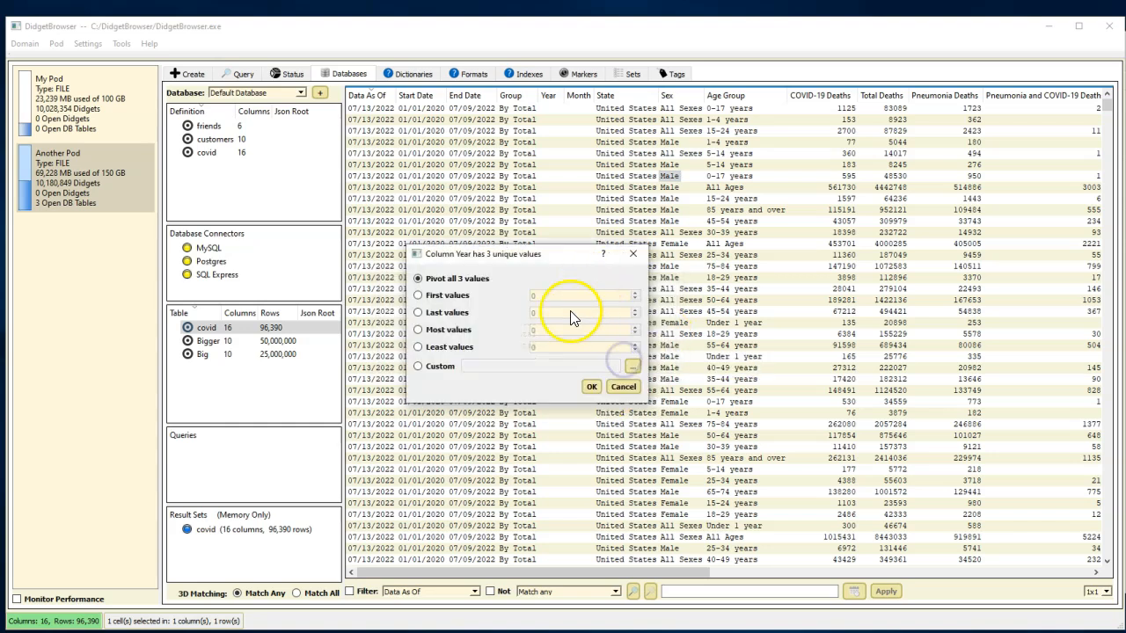
click(593, 388)
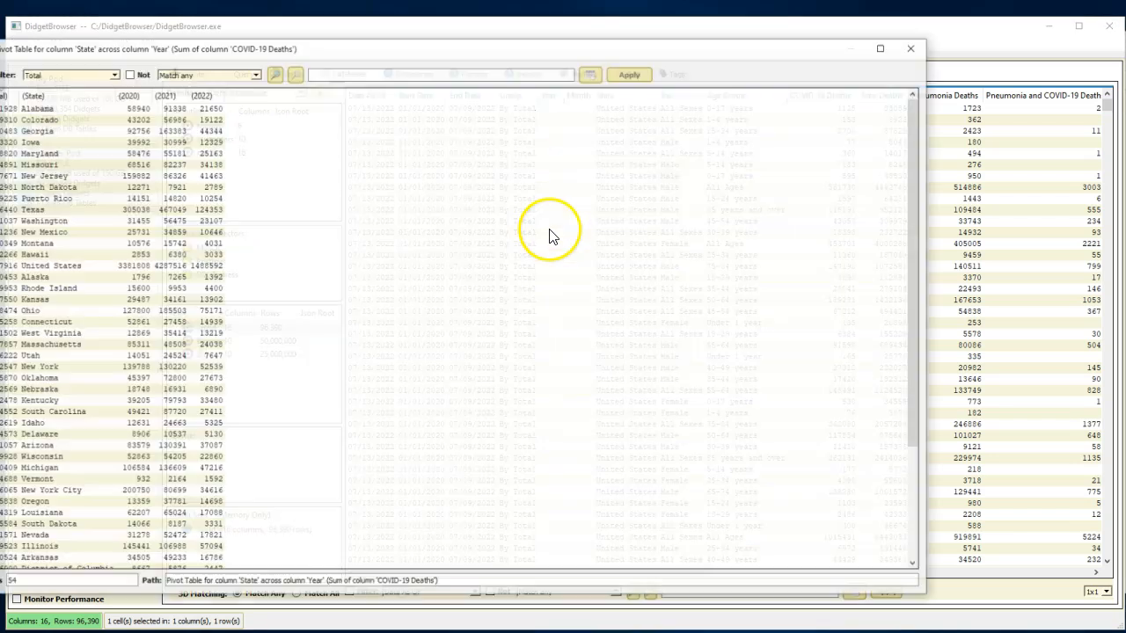
- Sort the pivot table alphabetically by State and chart the 2020 values from Alabama through Florida
drag(319, 45, 420, 29)
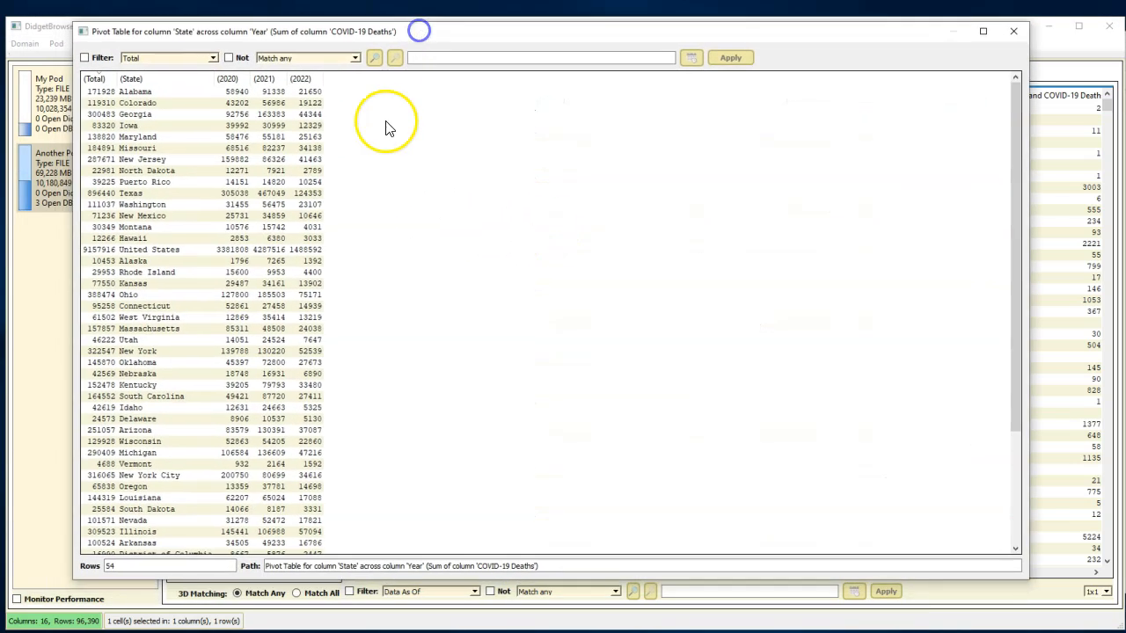
click(131, 79)
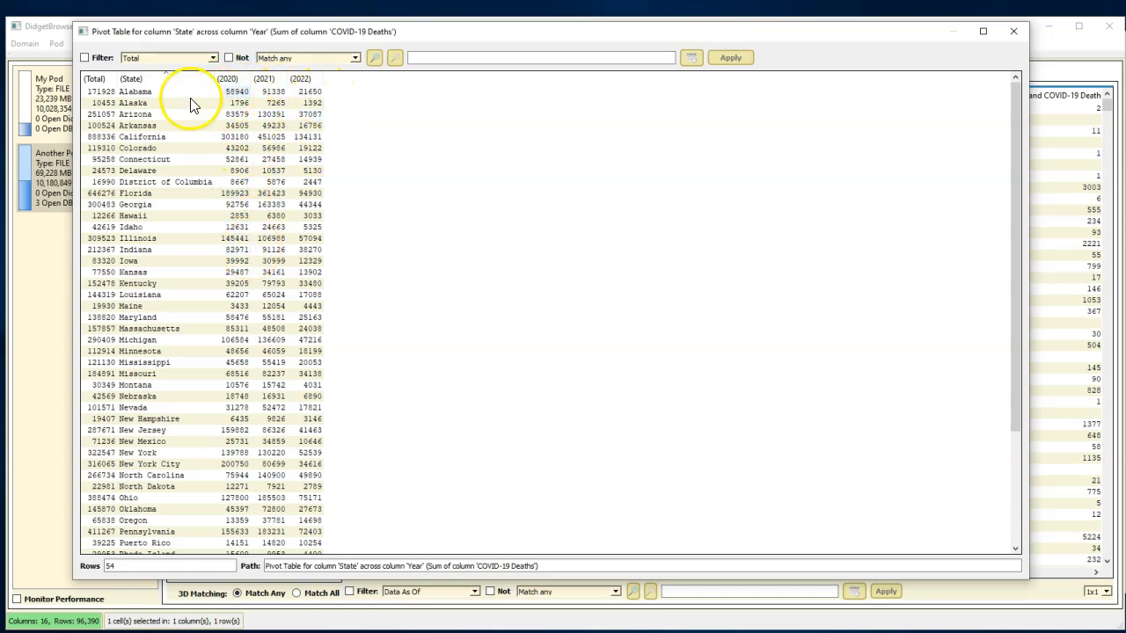
click(235, 92)
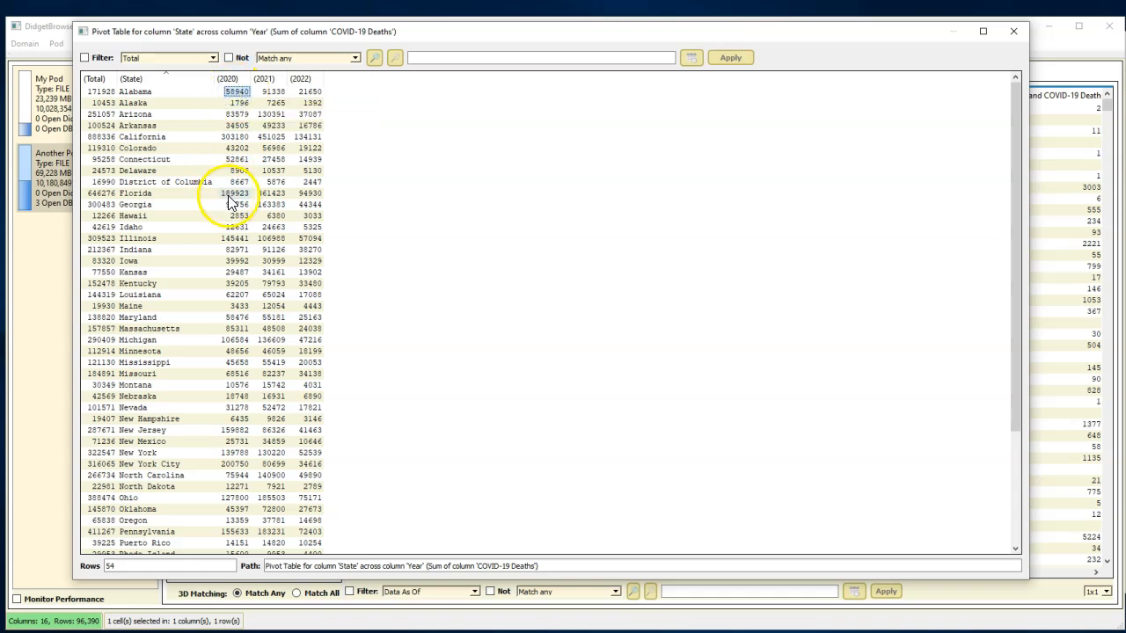
shift+click(234, 195)
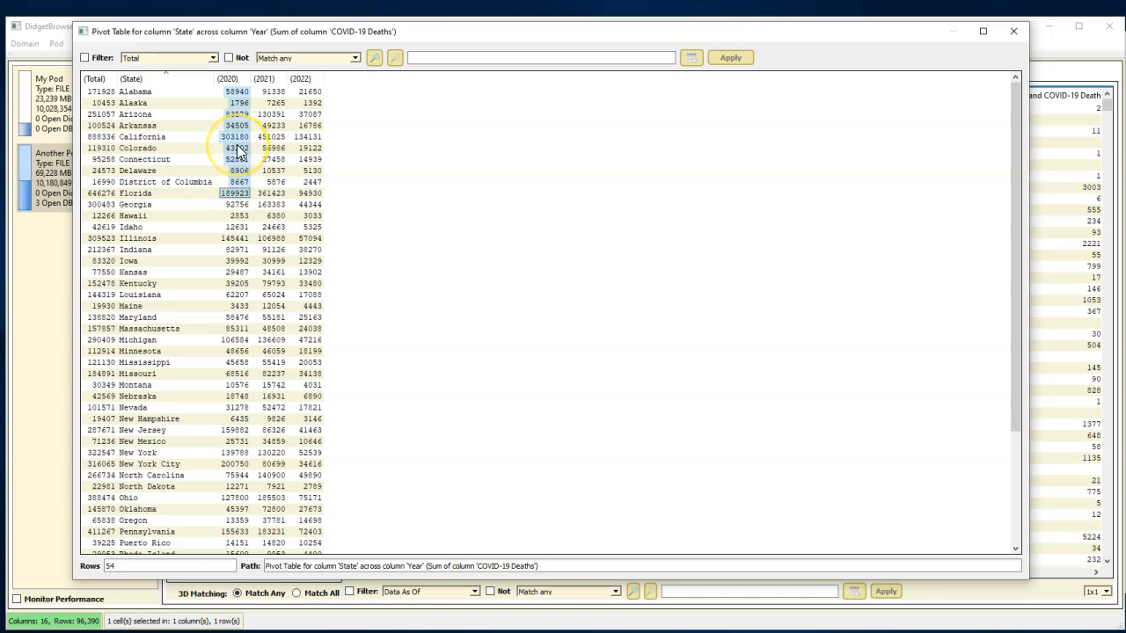
right_click(237, 151)
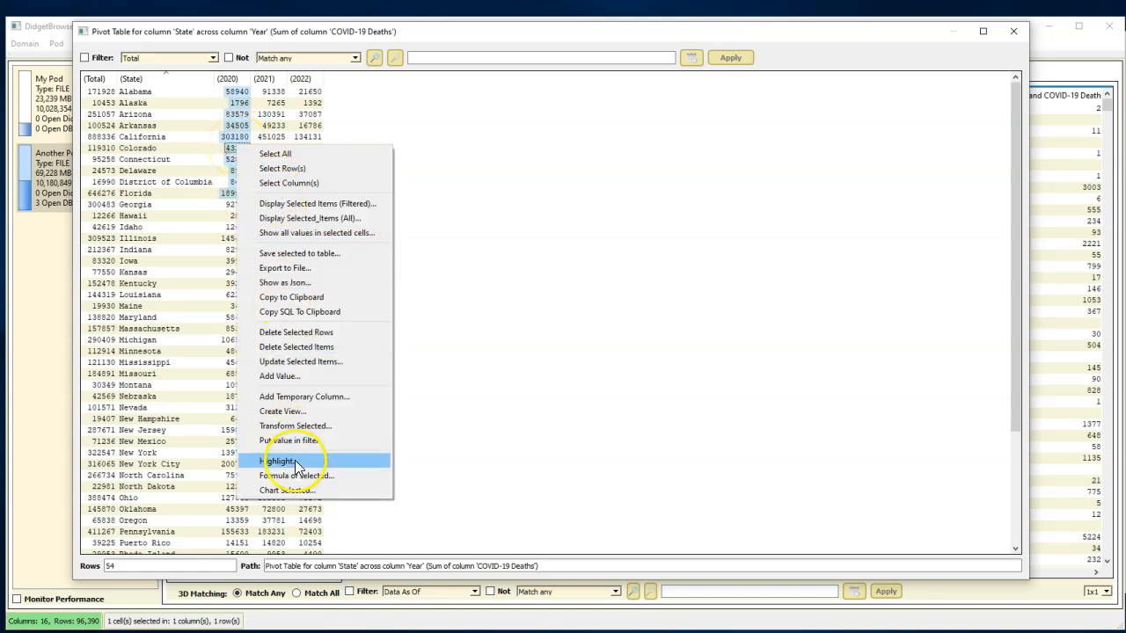
click(306, 491)
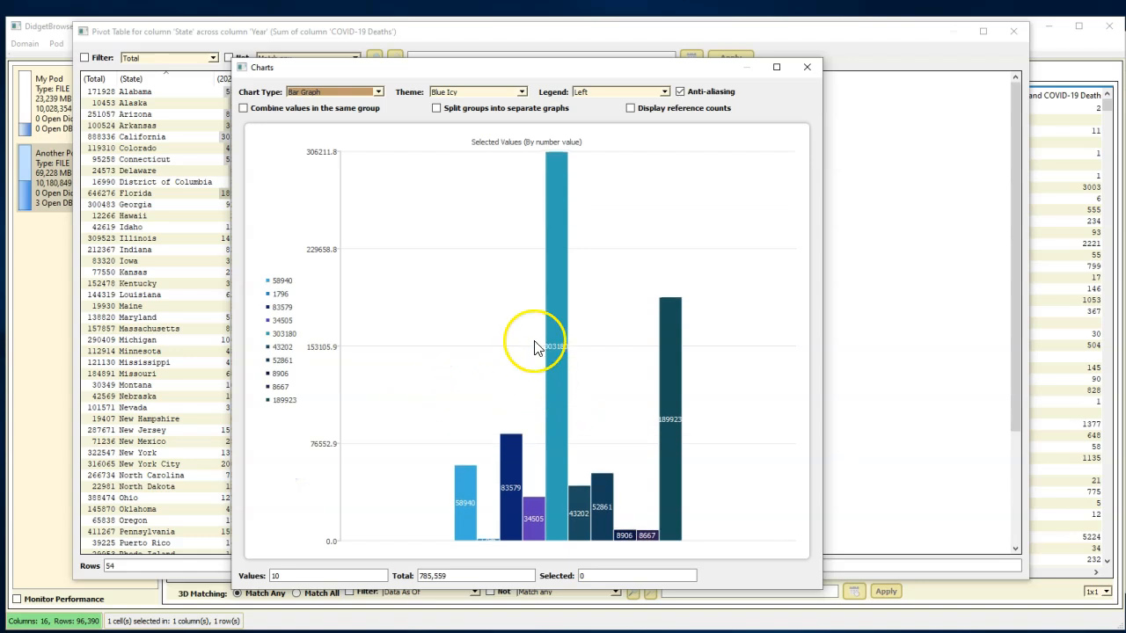
- Show the charted 2020 values as a Pie Chart, and close the chart and the pivot table
click(377, 92)
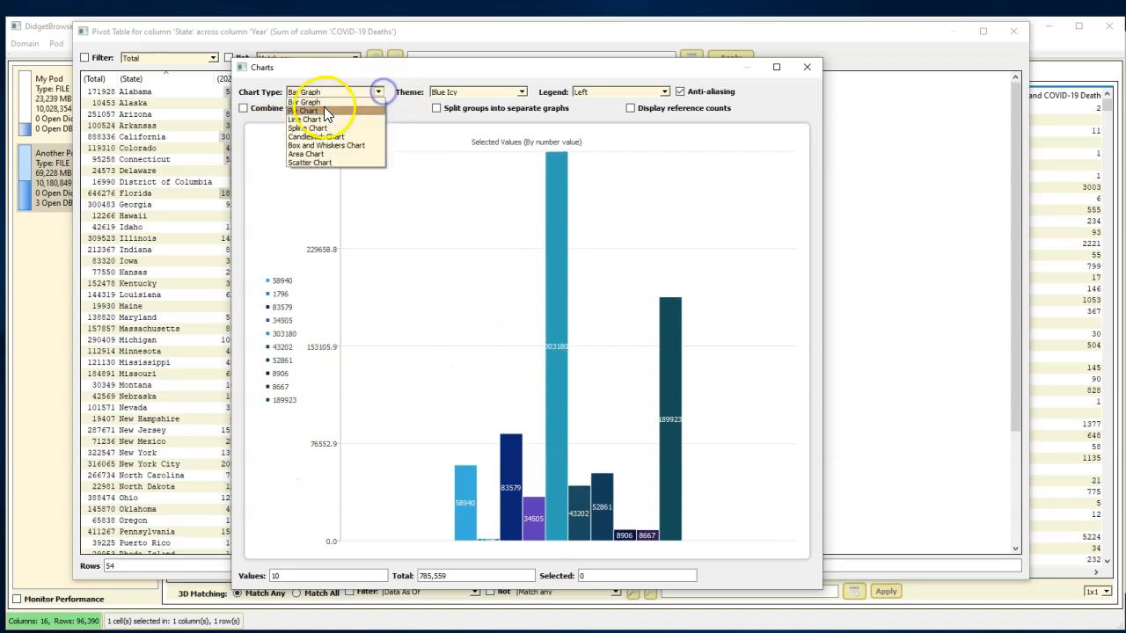
click(307, 109)
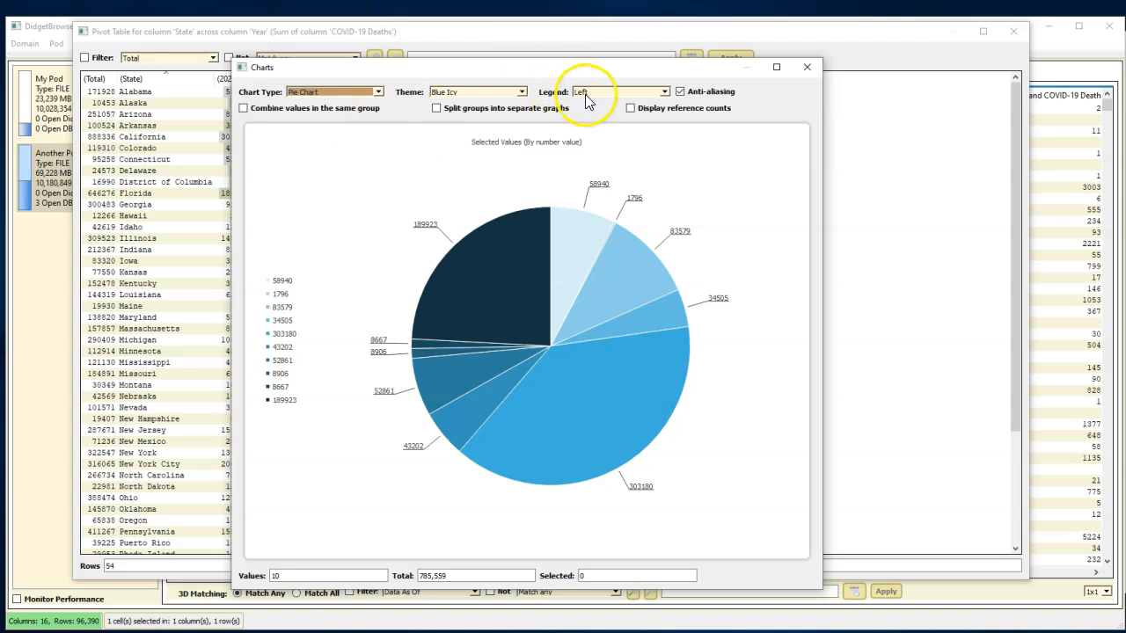
click(808, 70)
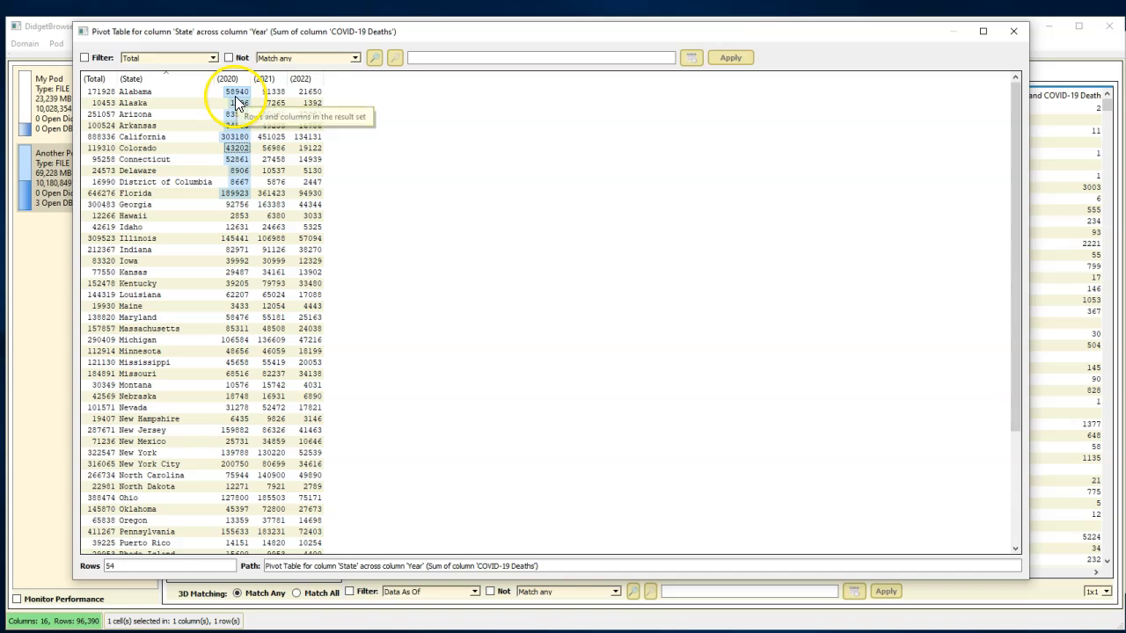
click(1014, 35)
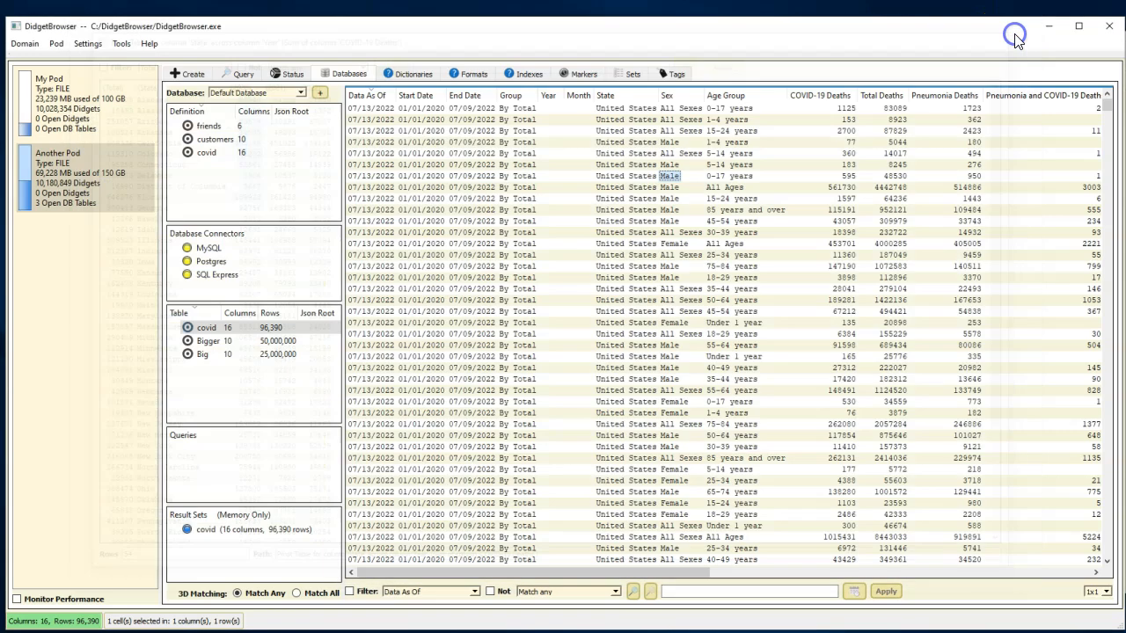
- Open the Big table and list the values of its city column
click(273, 360)
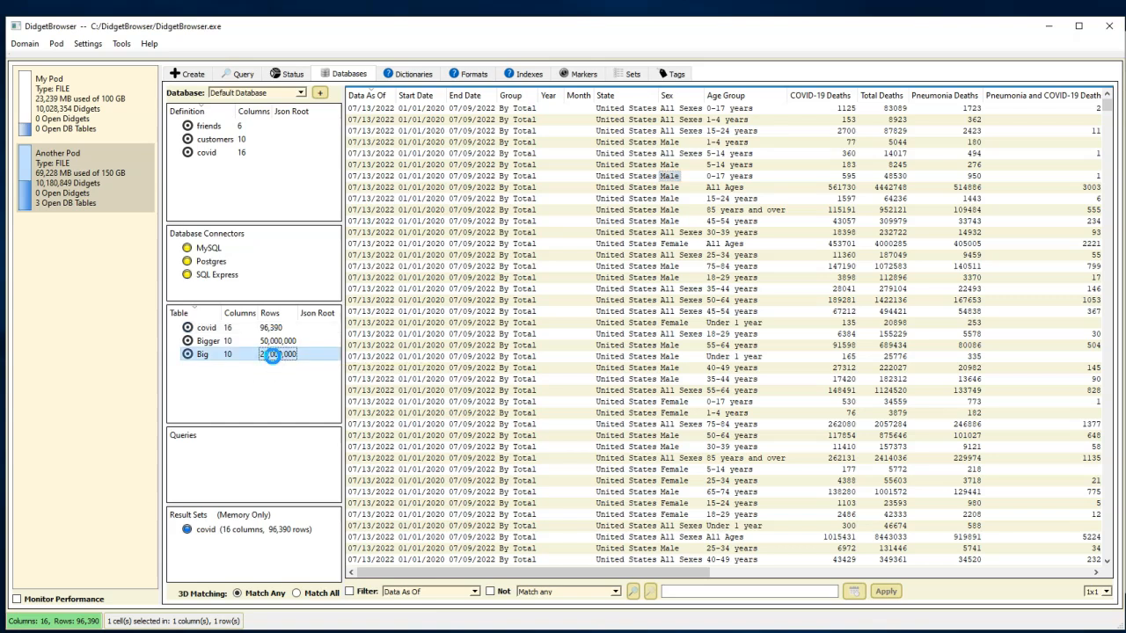
double_click(273, 355)
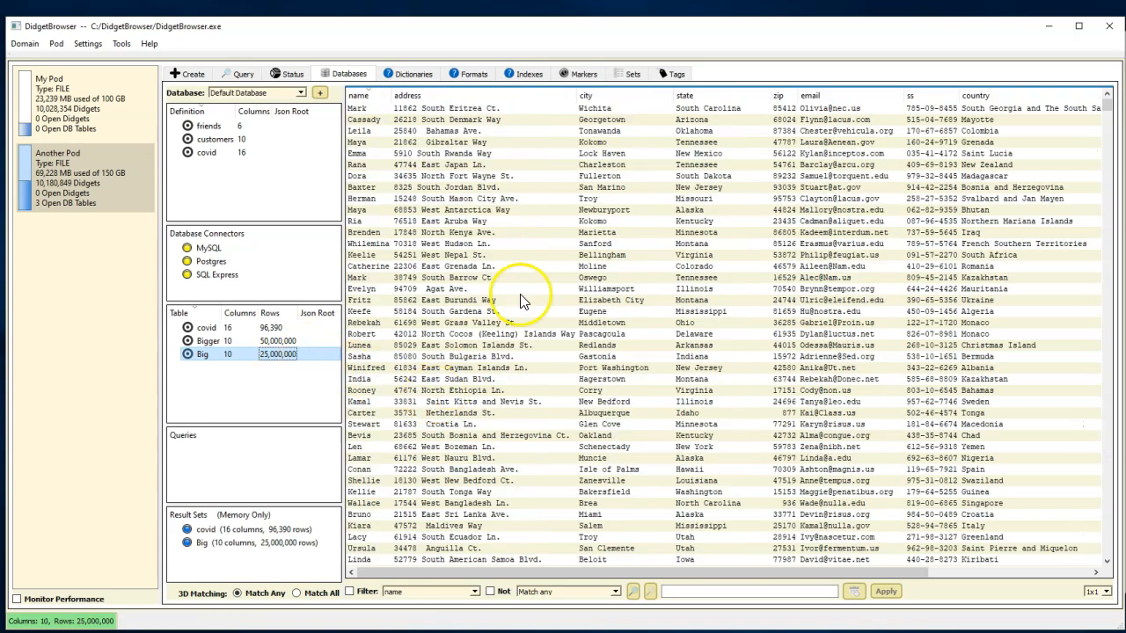
right_click(601, 101)
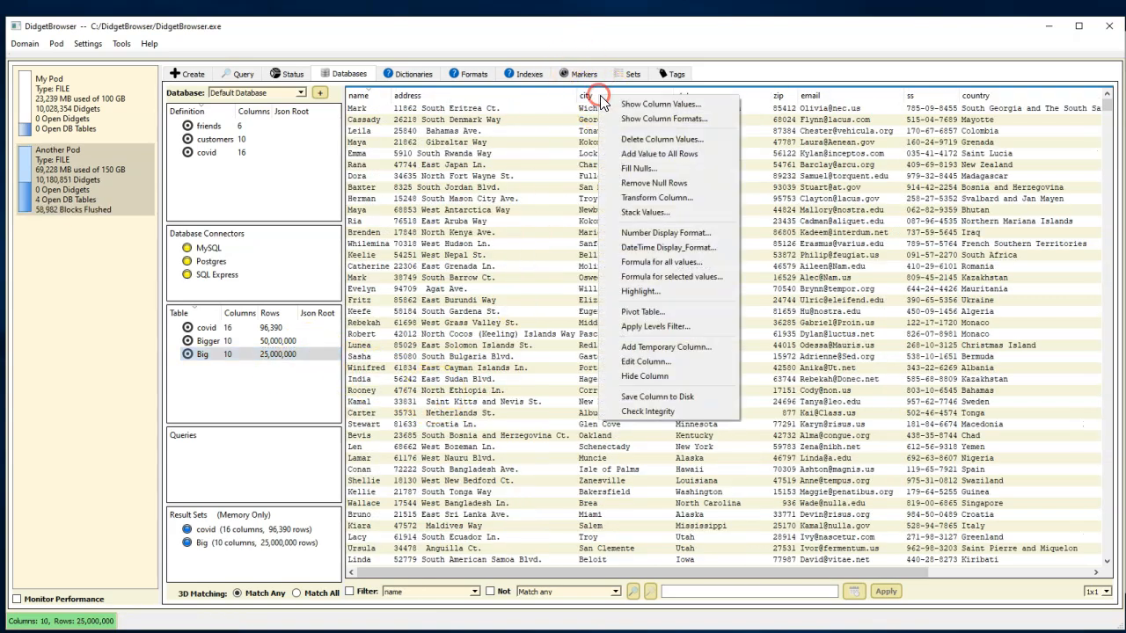
click(652, 104)
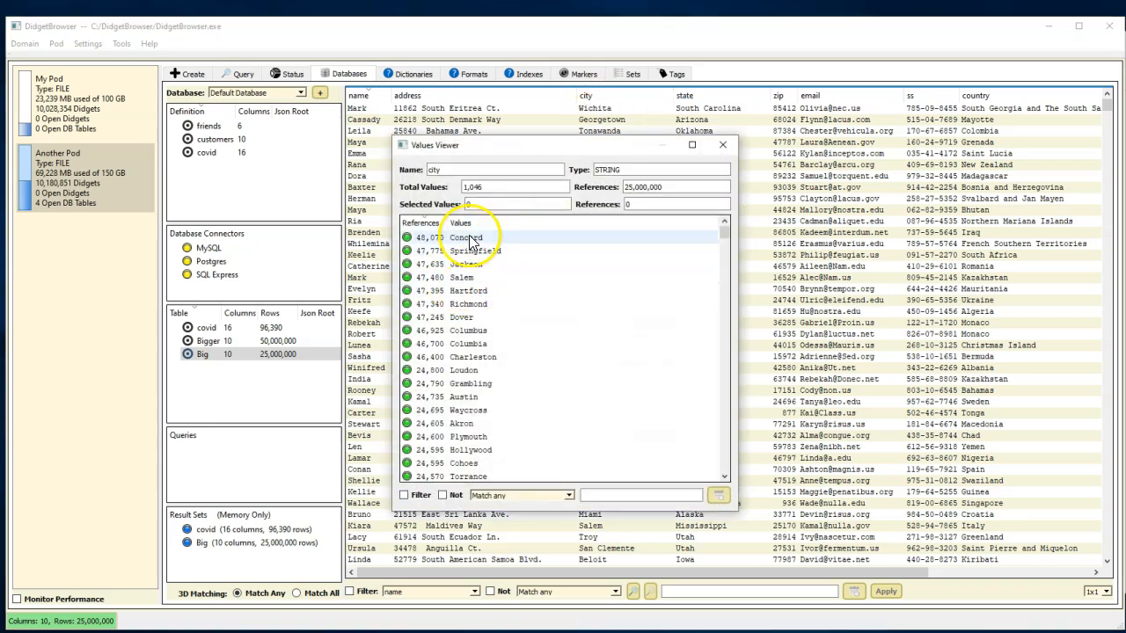
- Chart the city values from Concord through Dover as a Pie Chart, and close the chart and the value list
drag(469, 246, 462, 323)
right_click(462, 324)
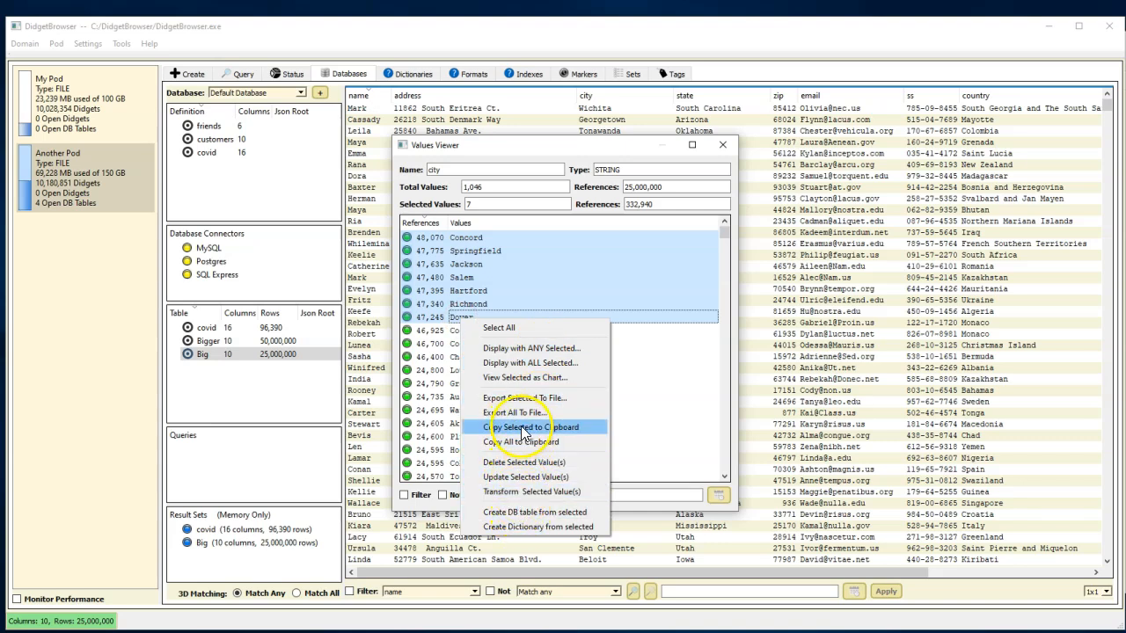
click(524, 378)
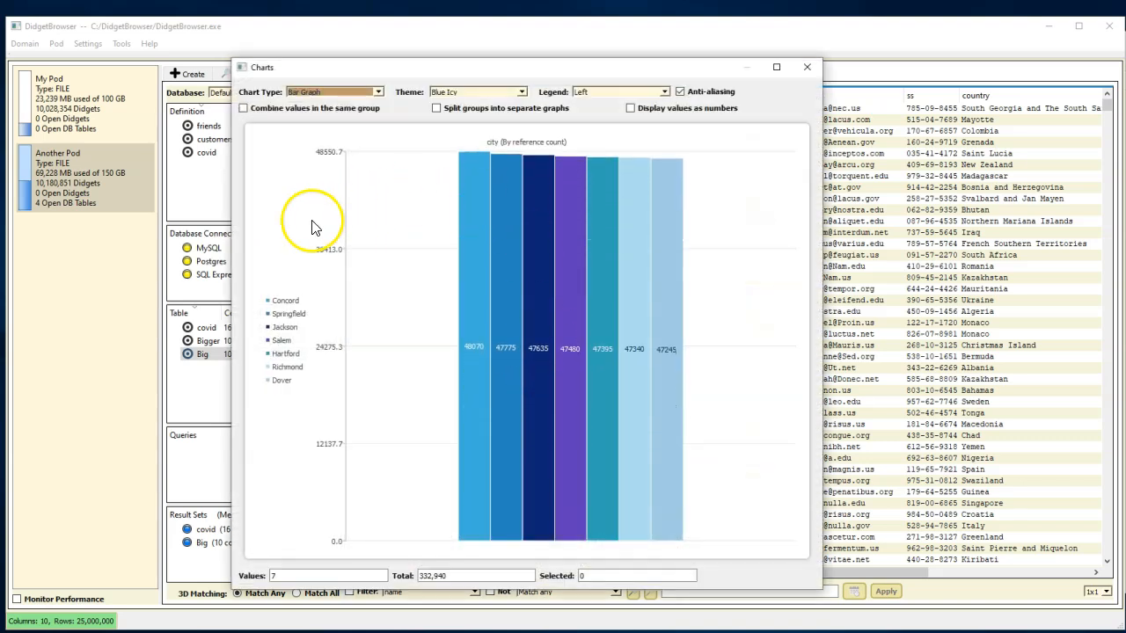
click(379, 92)
click(313, 112)
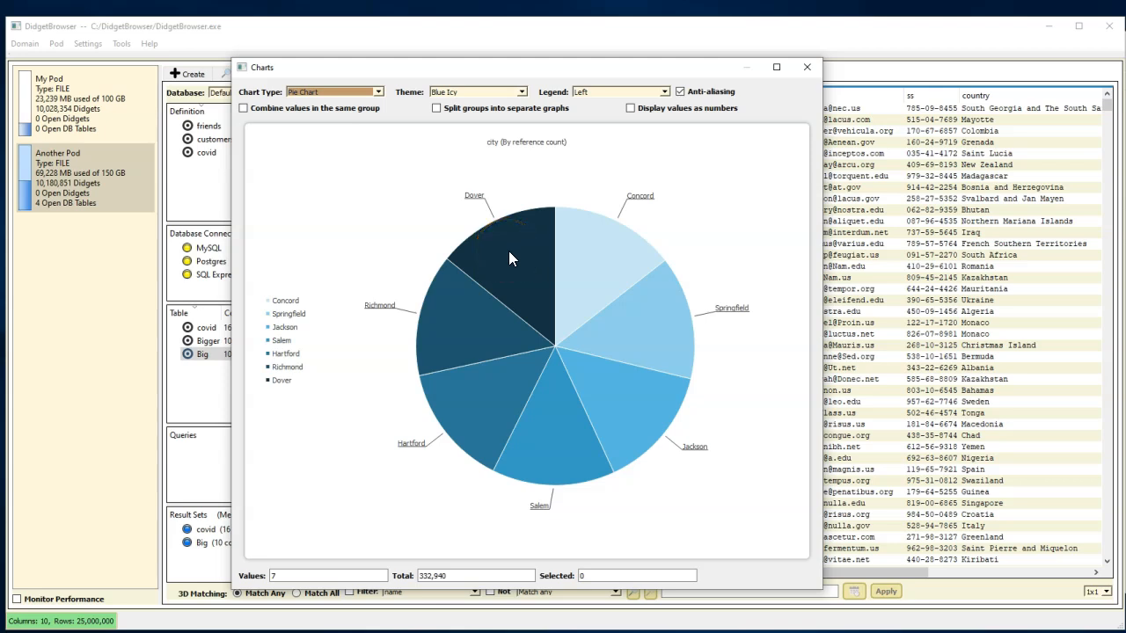
click(807, 67)
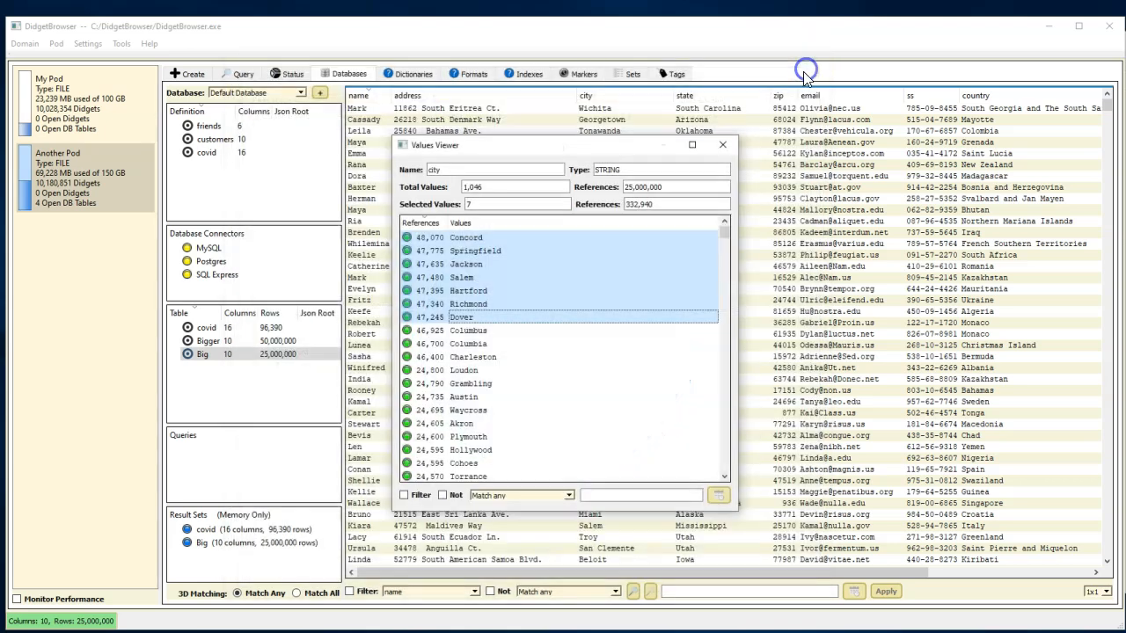
click(722, 146)
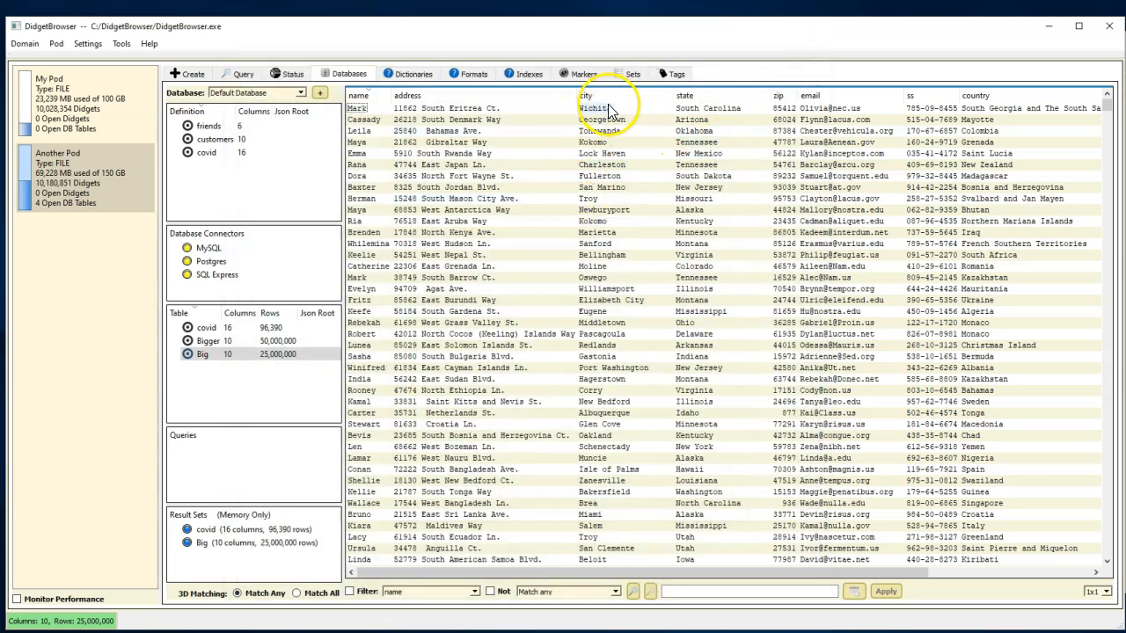
- Drill down in the Big table to the Oklahoma rows and within them to the city Grafton, closing both views after inspection
click(692, 131)
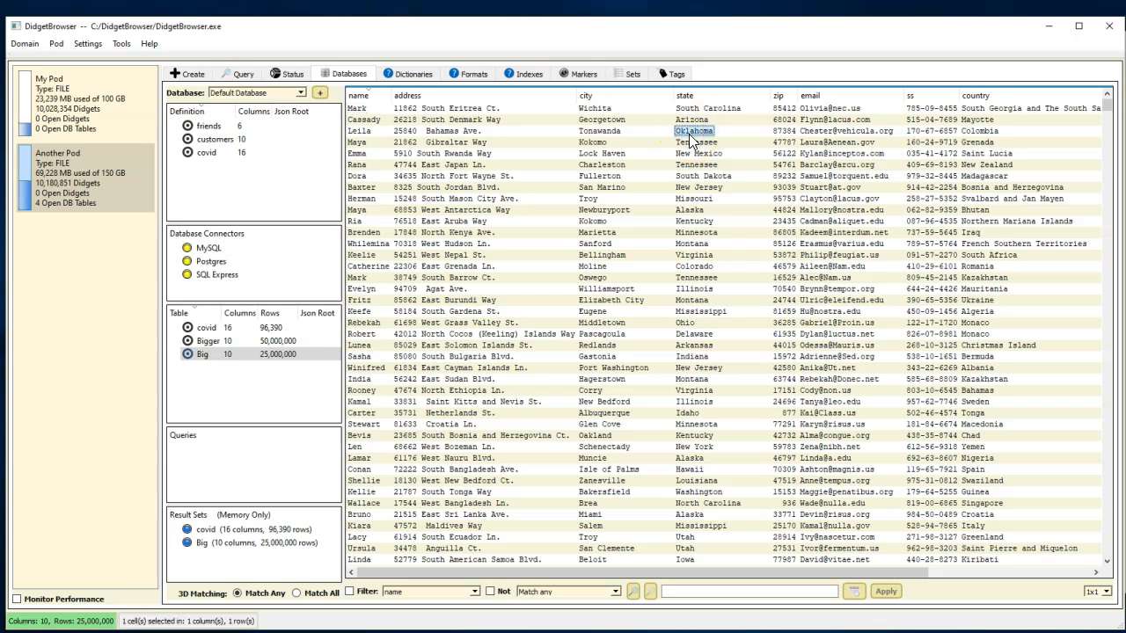
double_click(690, 134)
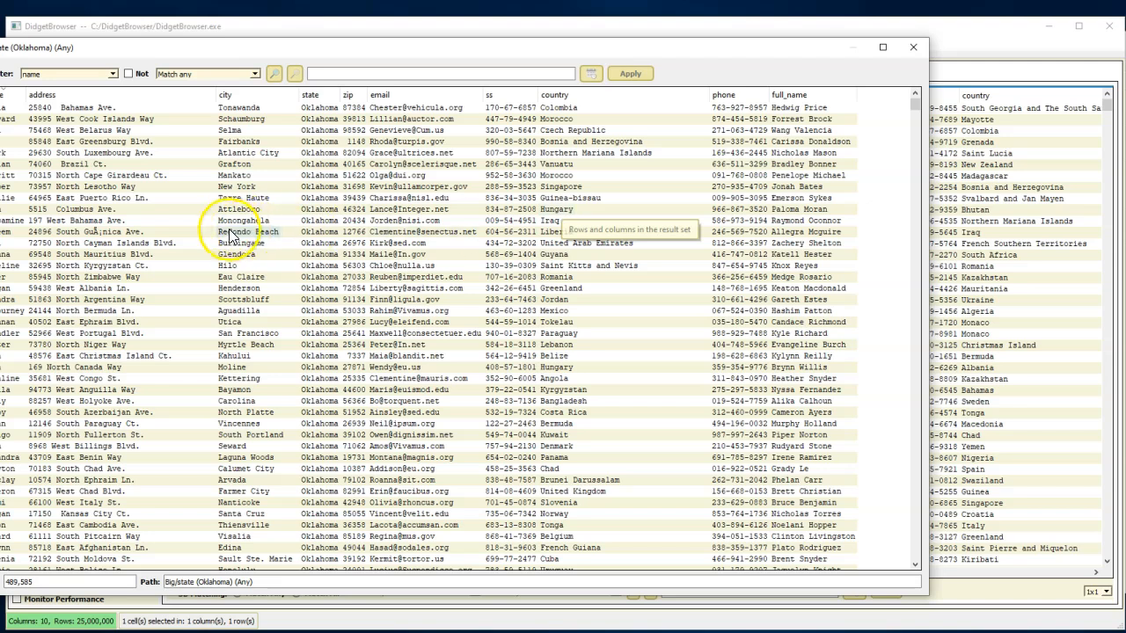
double_click(227, 169)
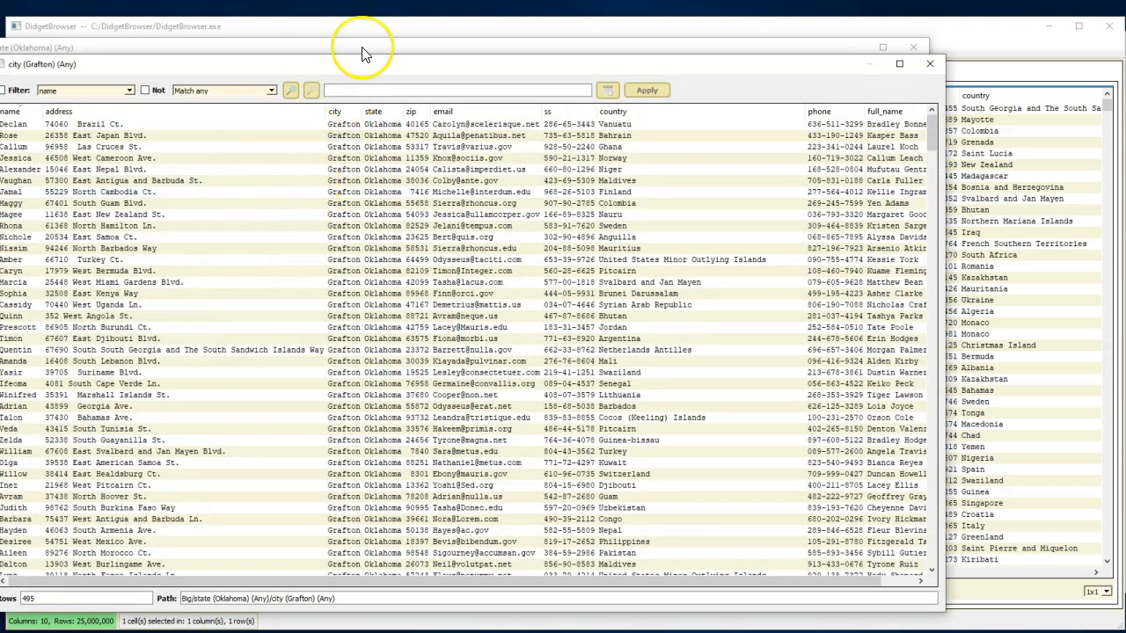
drag(353, 70, 385, 64)
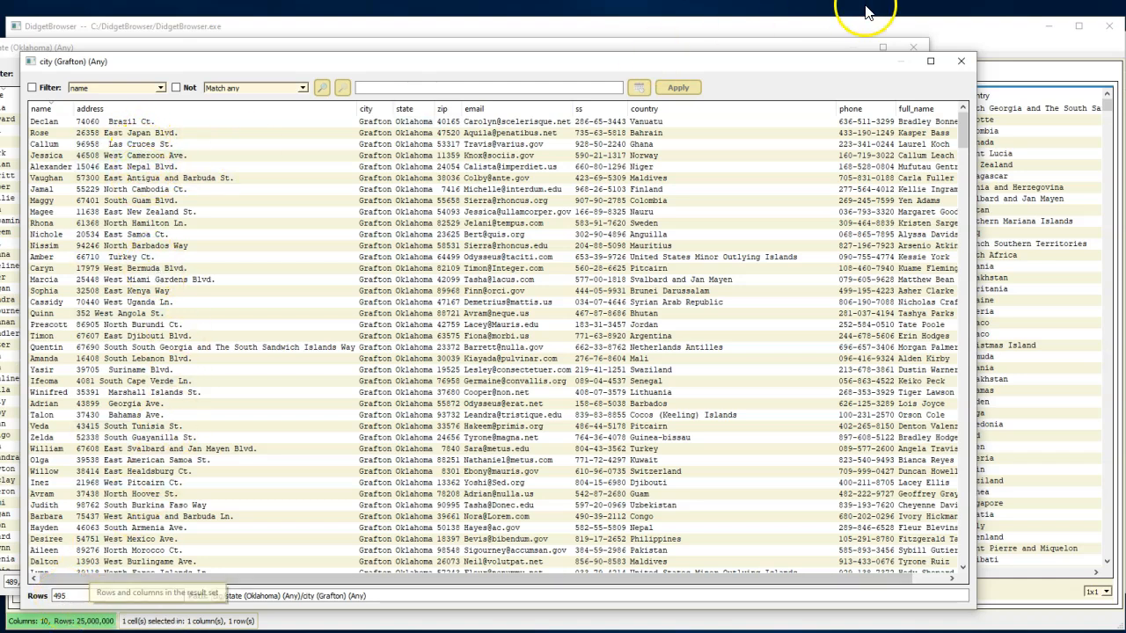
click(960, 61)
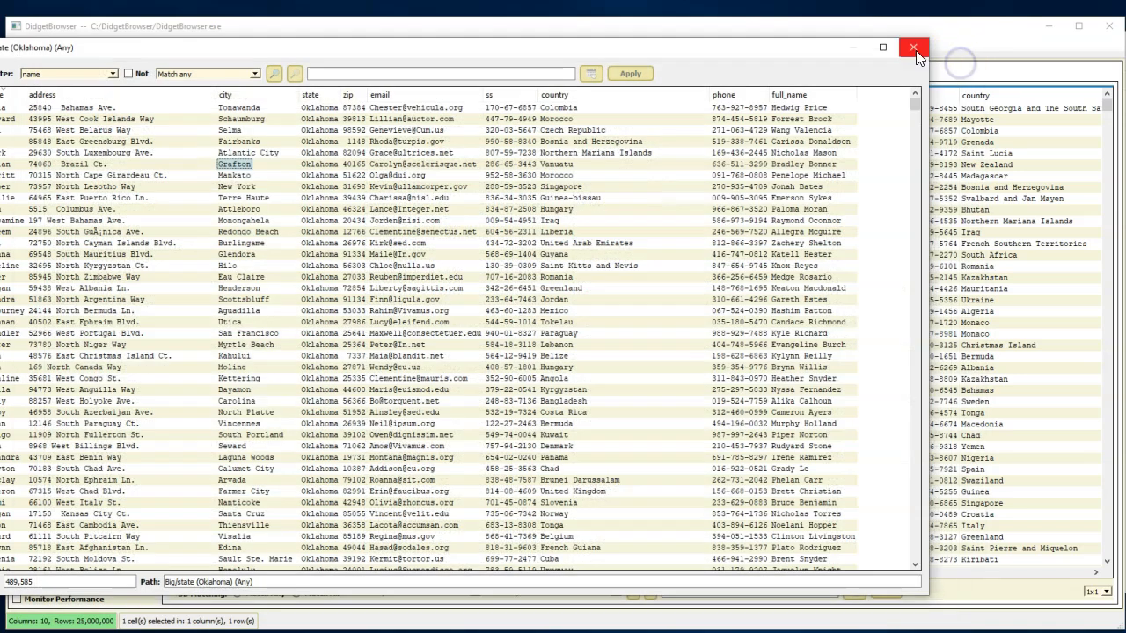
click(914, 51)
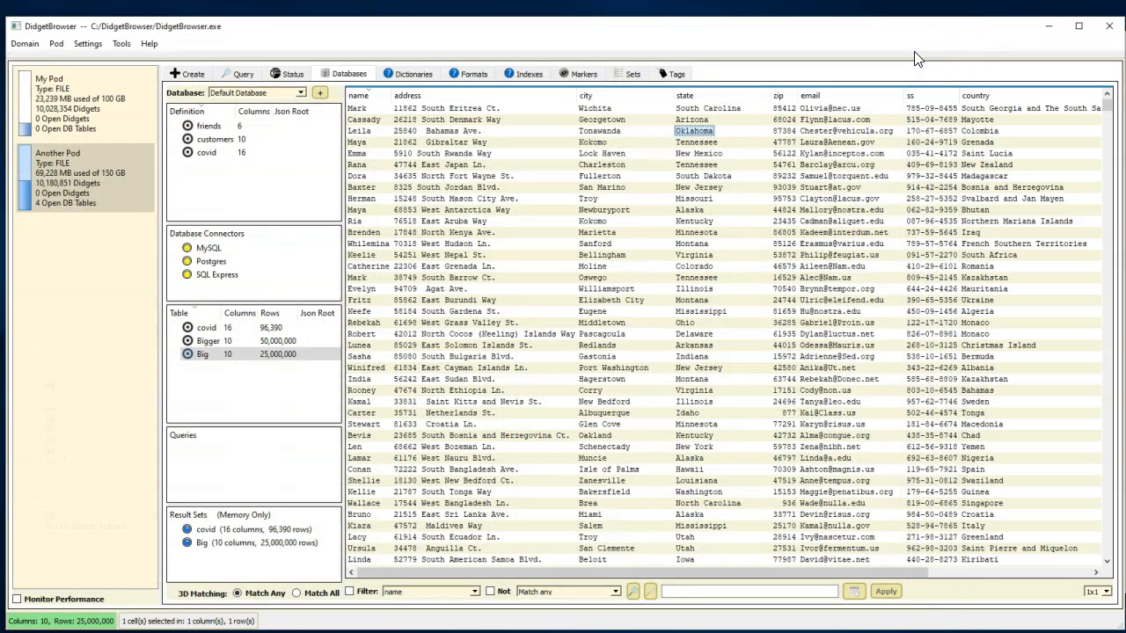